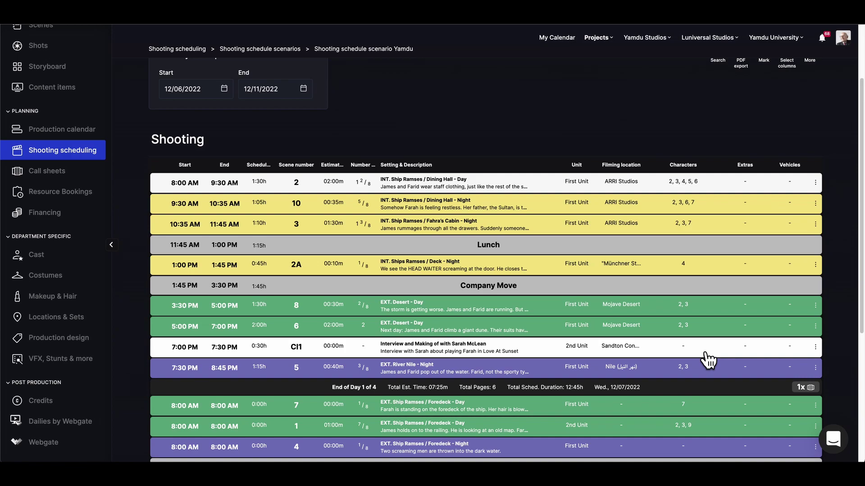
- Open Call sheet 12/07/2022 (Wed) from Day 1's call-sheet button in the shooting schedule
scroll(833, 396, "down", 1)
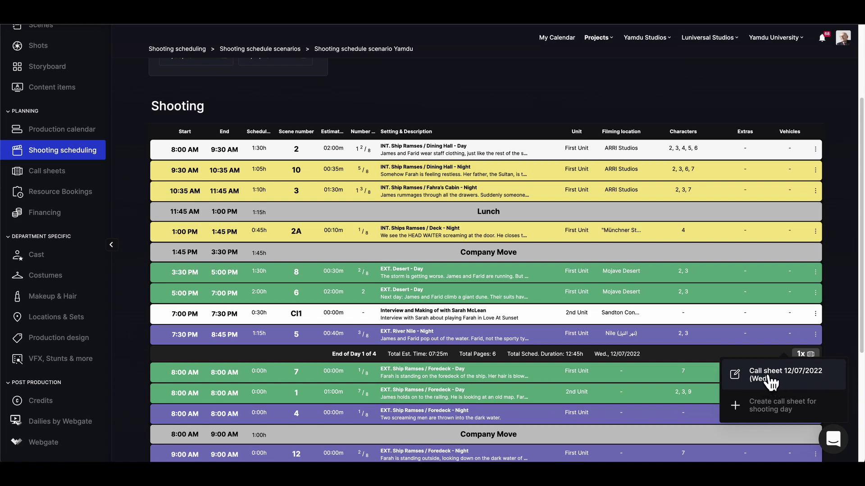
scroll(771, 377, "up", 1)
left_click(810, 364)
scroll(812, 371, "down", 9)
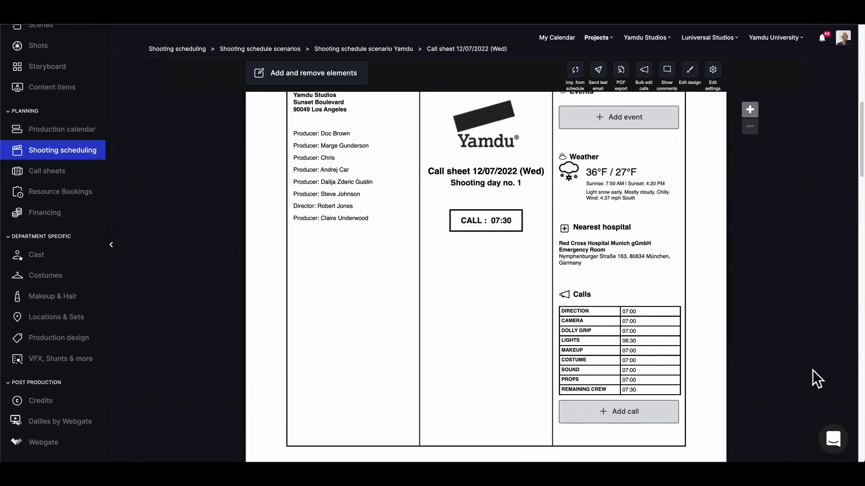
- Go to Call sheets, open Call sheet 12/07/2022 (Wed) and scroll down to its preview
left_click(60, 173)
scroll(433, 284, "down", 9)
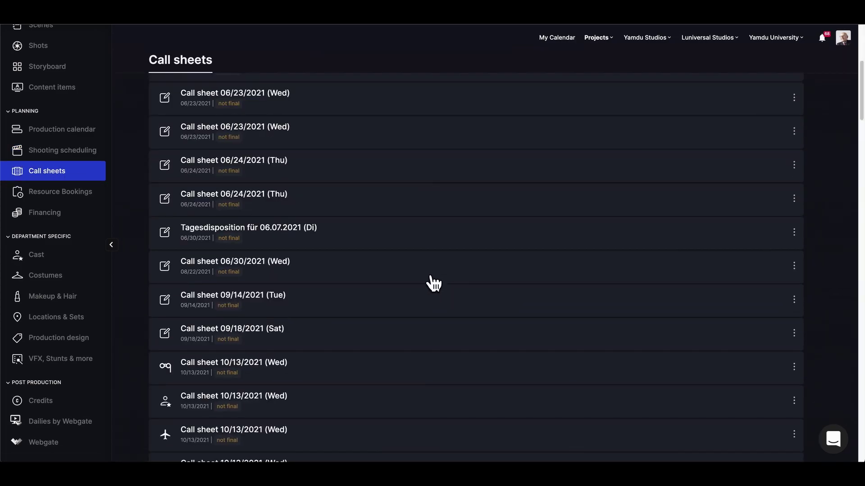
scroll(433, 283, "down", 8)
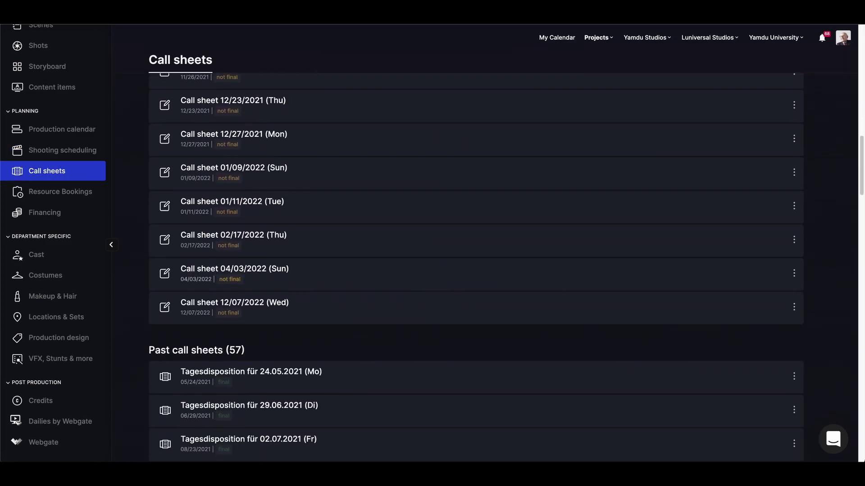
left_click(416, 309)
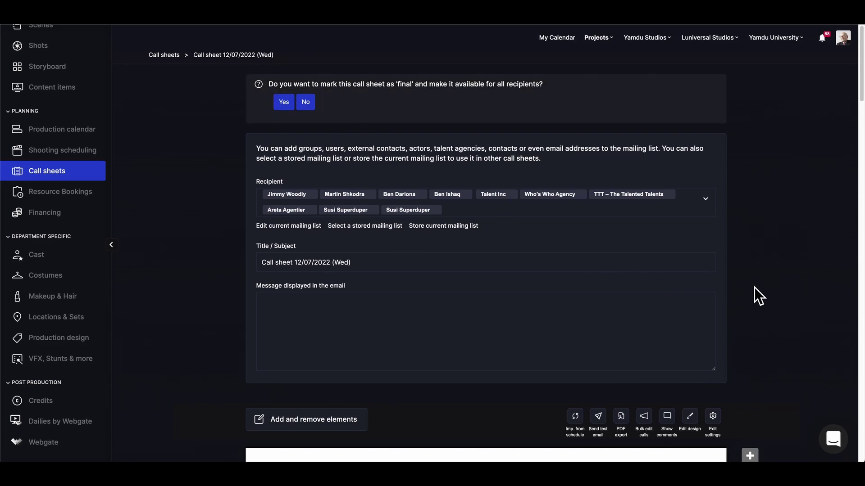
scroll(753, 294, "down", 2)
scroll(752, 262, "down", 3)
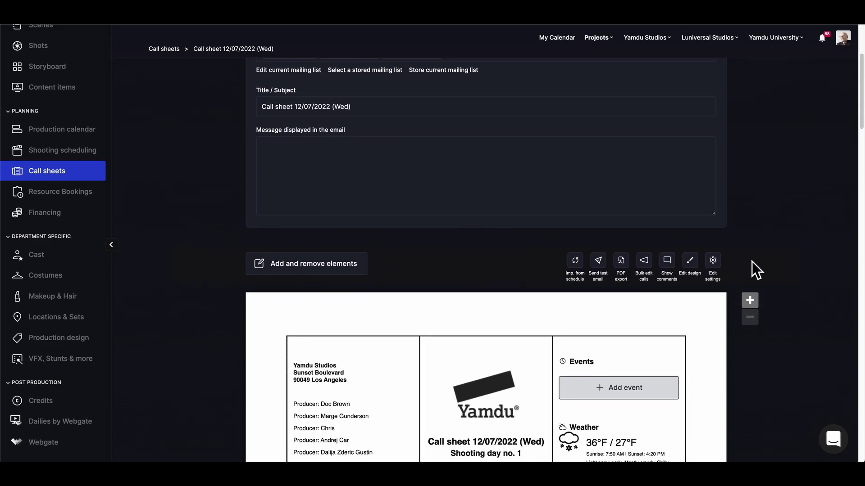
scroll(752, 261, "down", 2)
scroll(752, 261, "down", 5)
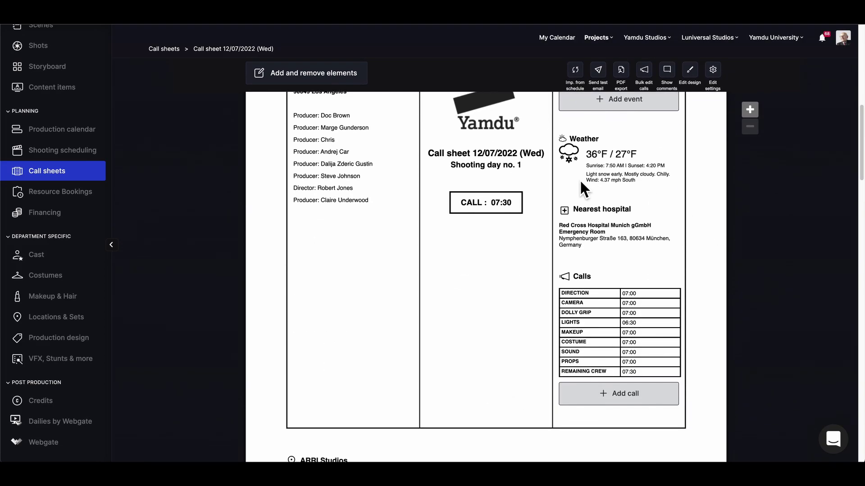
- Drag the Nearest hospital block into the left column beneath the producers
mouse_move(605, 253)
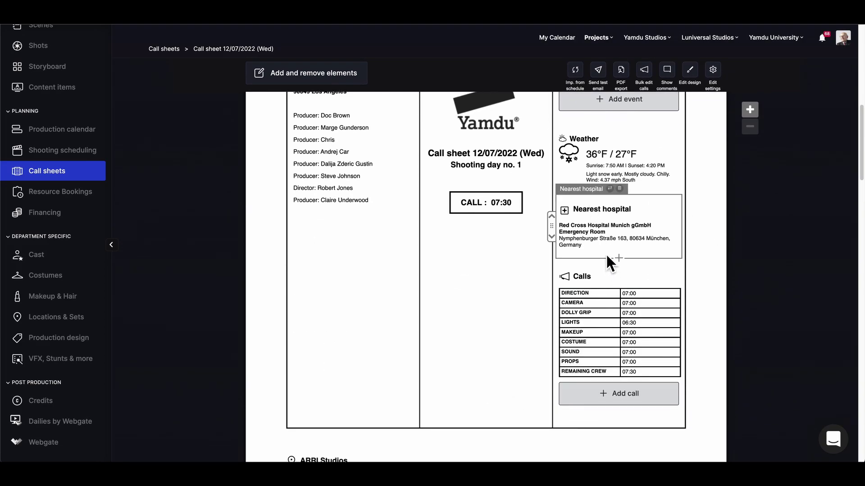
left_click_drag(551, 225, 271, 263)
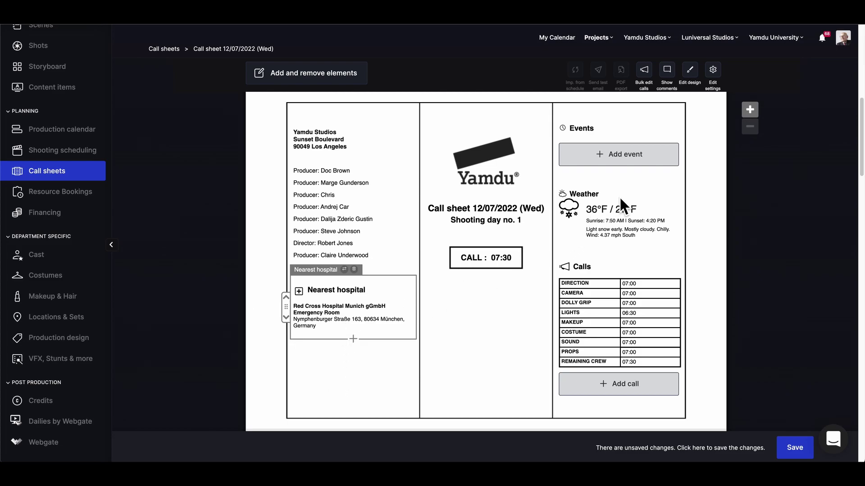
mouse_move(620, 198)
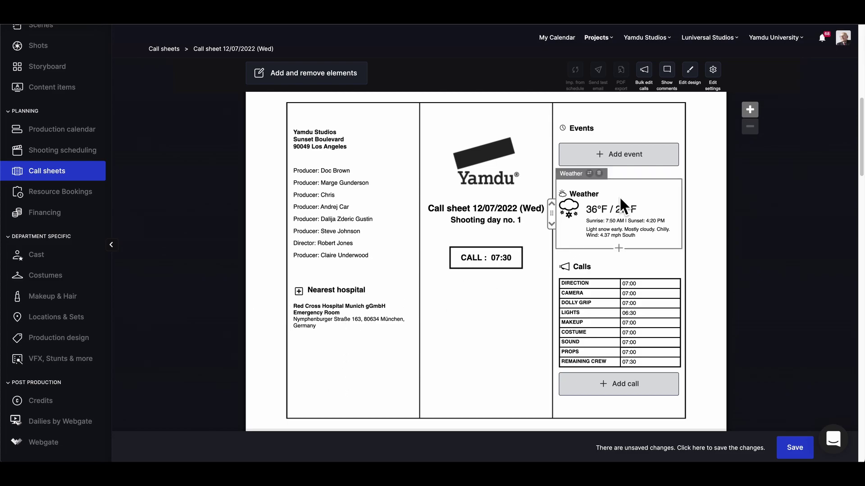
- Switch the weather to Celsius and refresh the forecast: 2 °C max, -3 °C min, sunrise 07:50, sunset 16:20
left_click(615, 222)
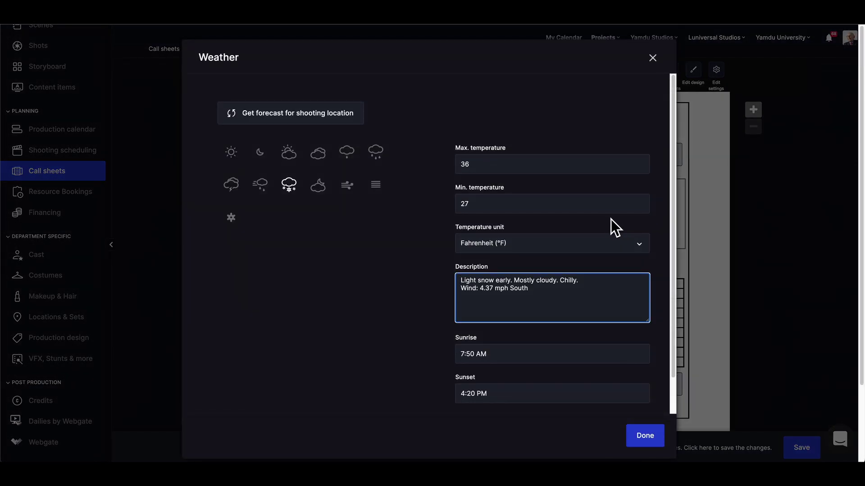
left_click(538, 249)
left_click(488, 269)
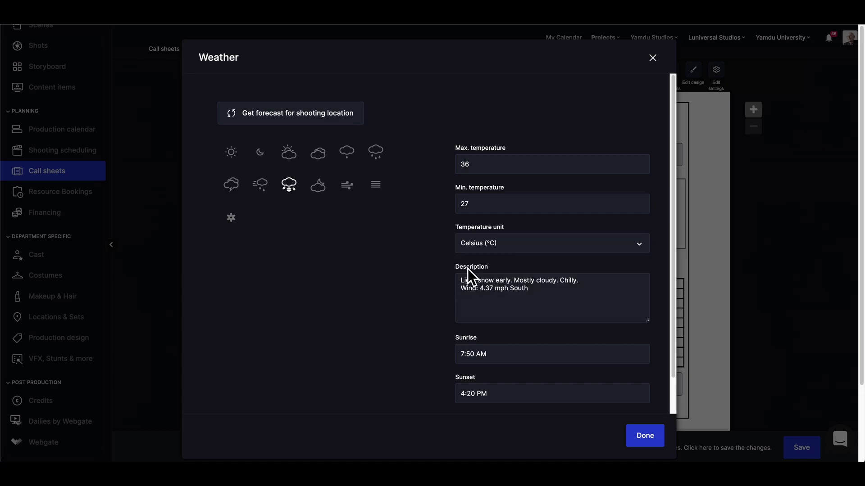
left_click(290, 119)
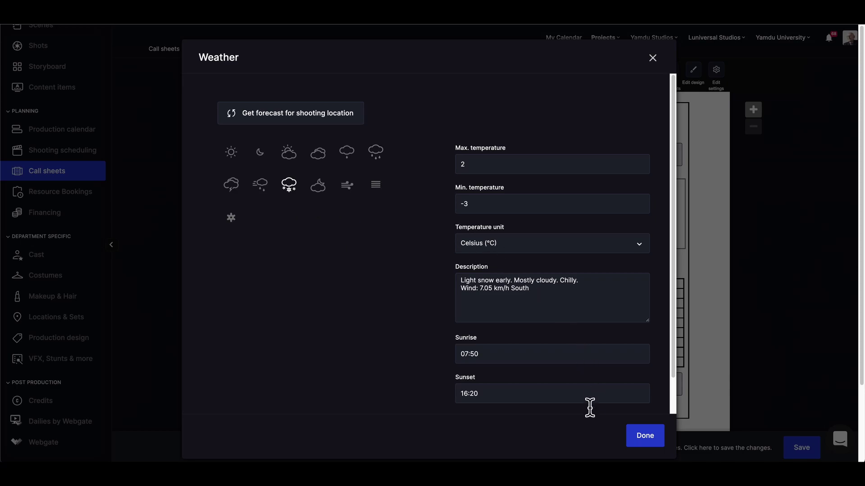
scroll(583, 385, "down", 1)
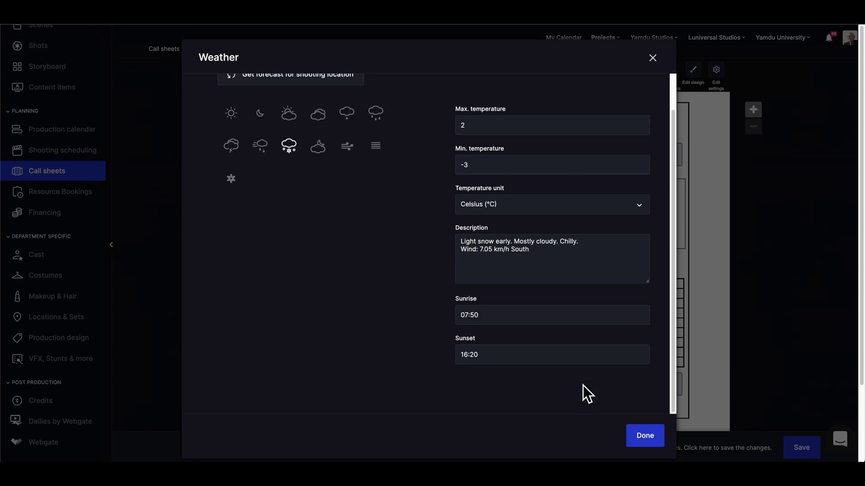
- Apply the 2°C / -3°C weather to the sheet and start a new call linked to one crew member
left_click(657, 442)
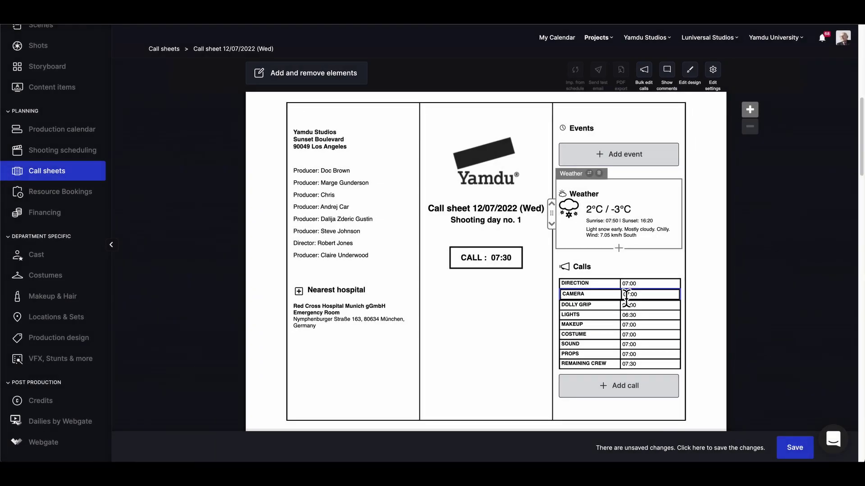
scroll(585, 310, "down", 2)
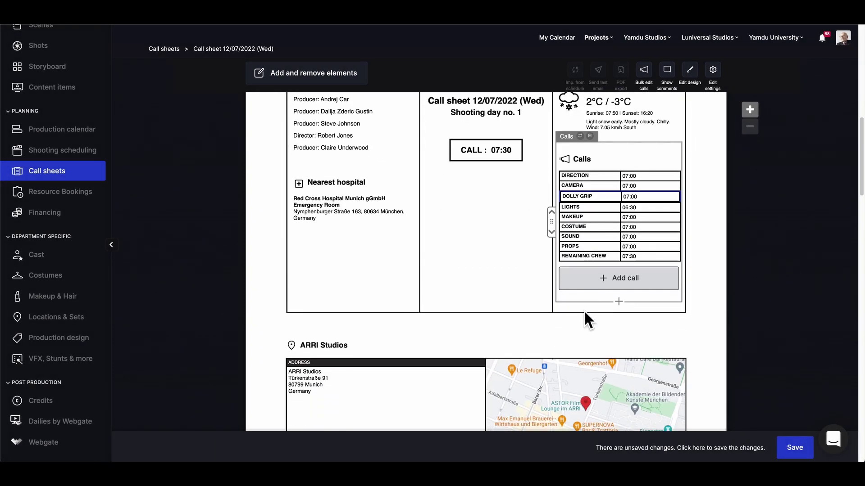
left_click(621, 280)
left_click(451, 163)
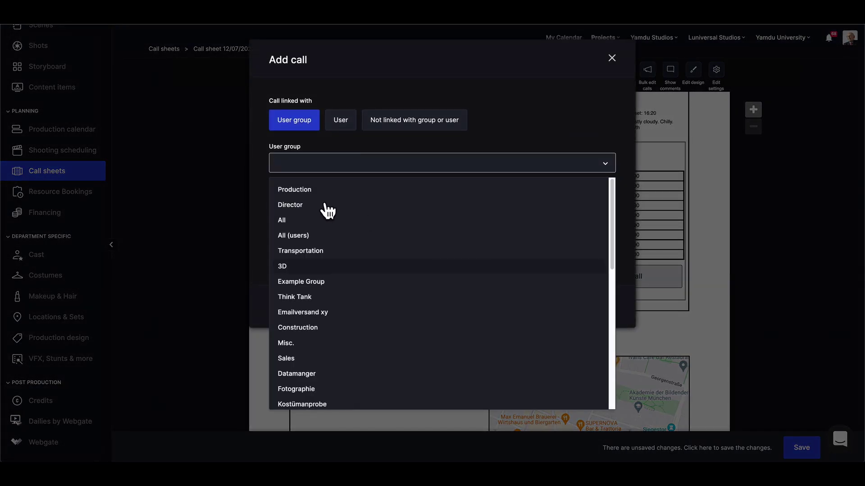
left_click(340, 120)
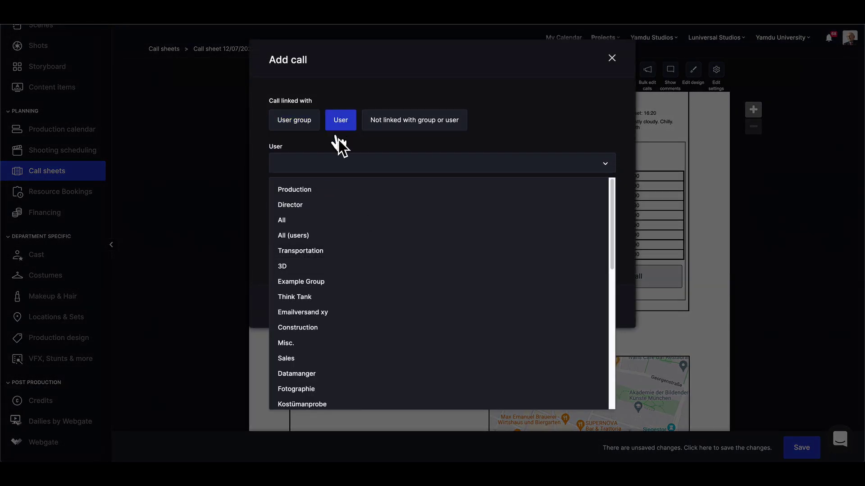
left_click(333, 165)
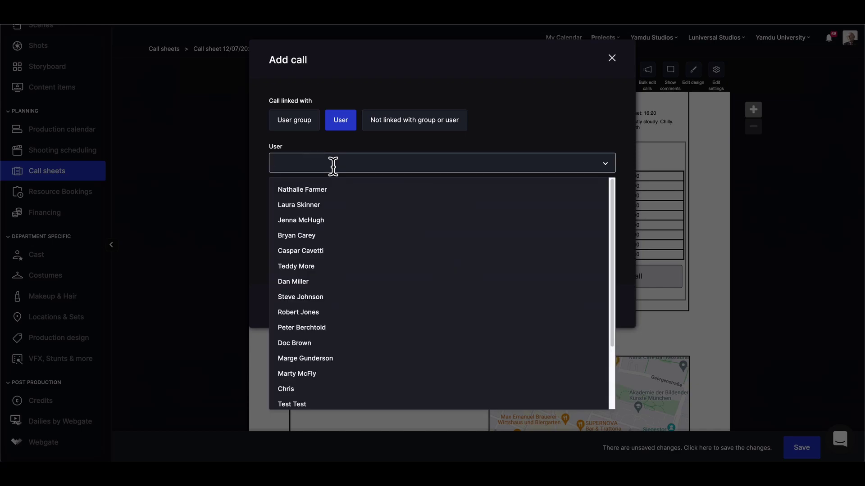
left_click(315, 191)
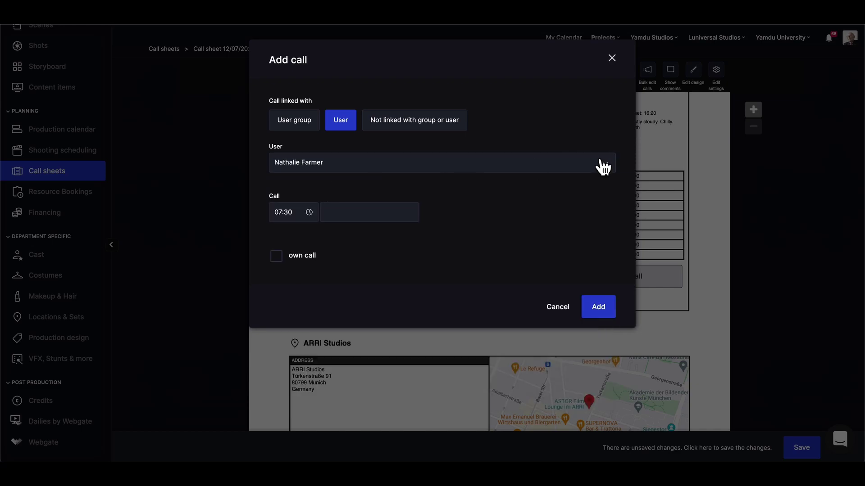
- Give that call a 09:00 time and Office location, and add it to the Calls table
left_click(305, 212)
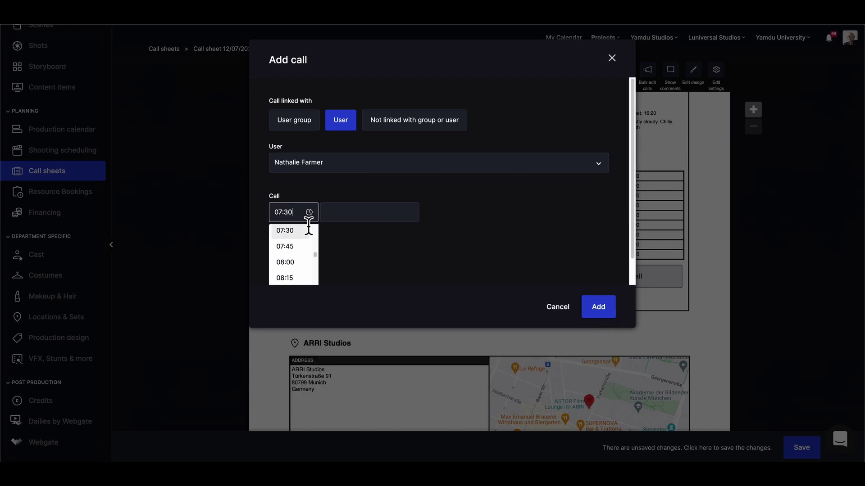
scroll(294, 272, "down", 2)
left_click(293, 263)
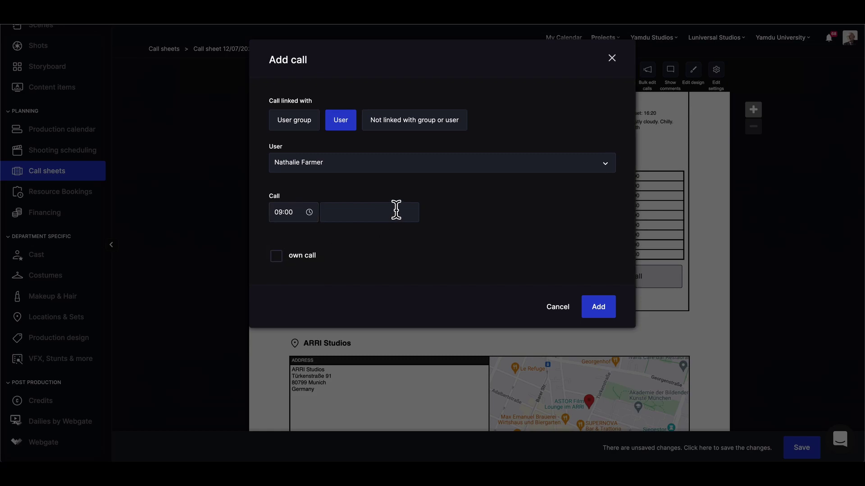
left_click(396, 210)
type("Office")
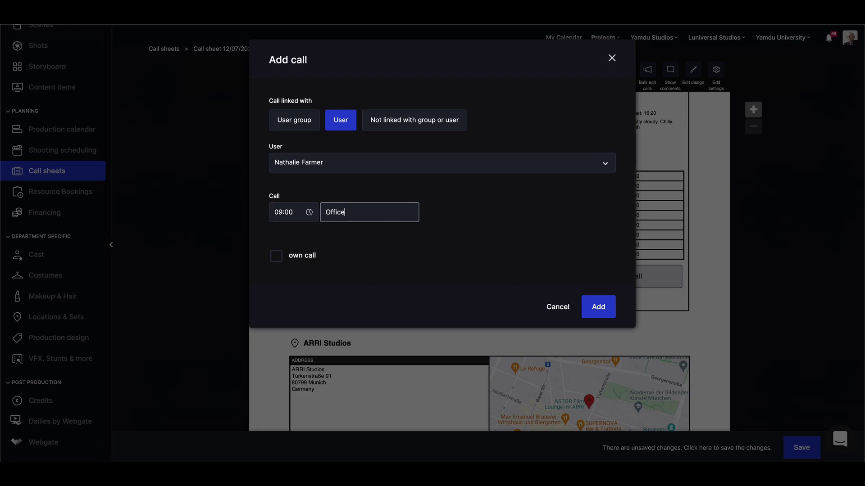
left_click(598, 308)
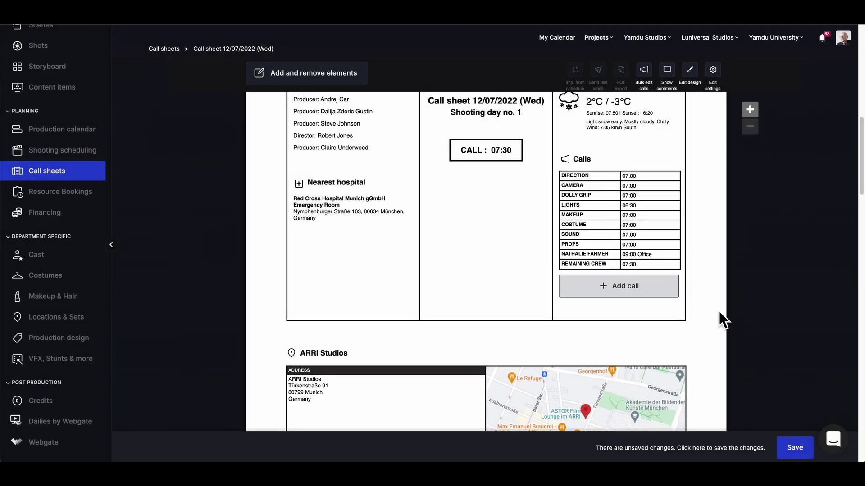
- Add a Construction group call at 06:00 with location Set to the Calls table
left_click(612, 290)
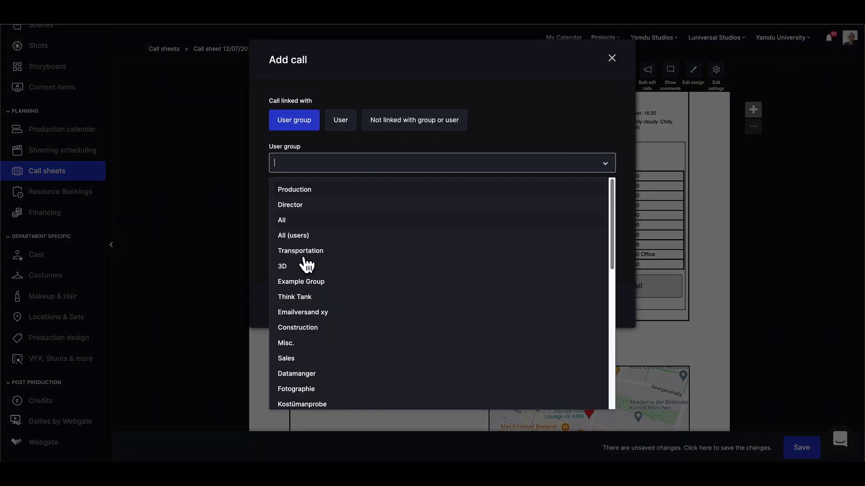
left_click(309, 332)
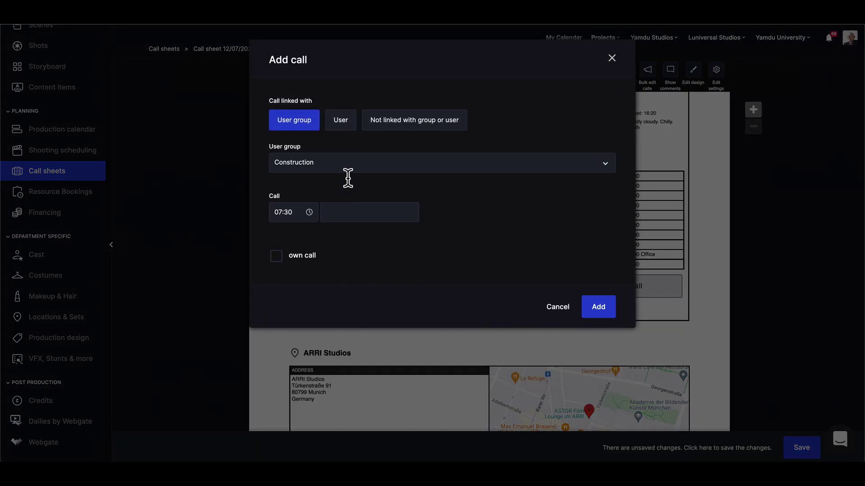
left_click(304, 218)
scroll(295, 254, "up", 1)
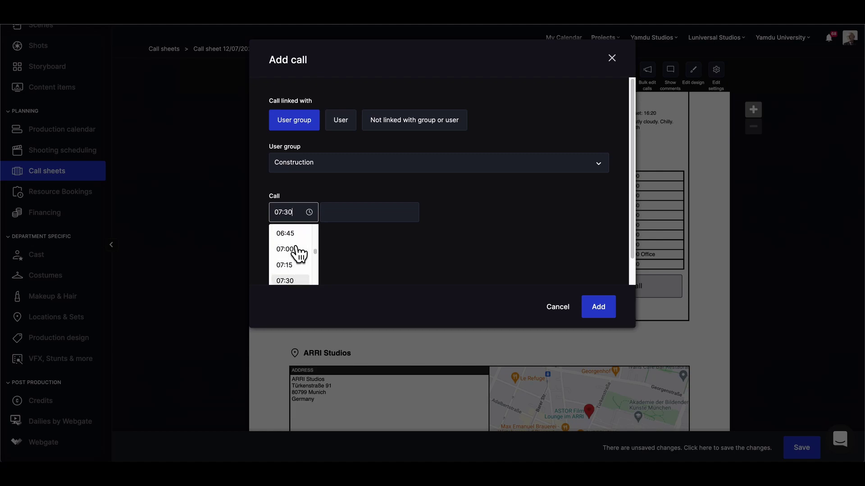
scroll(293, 252, "up", 2)
left_click(286, 232)
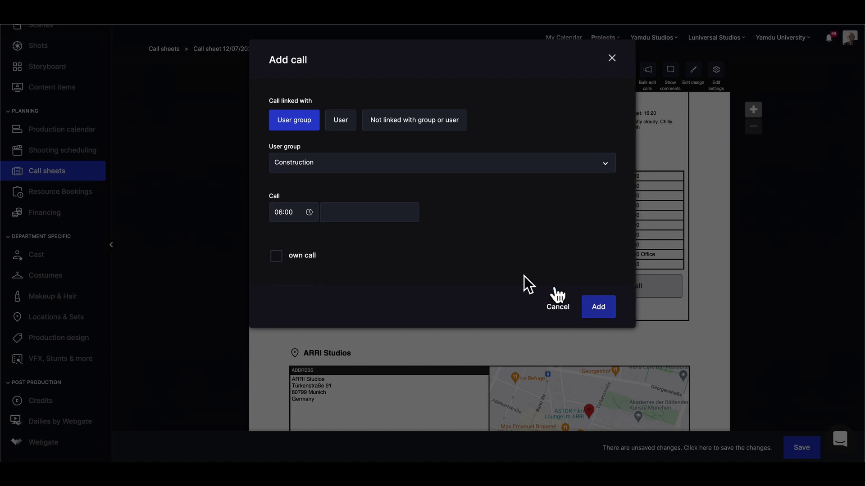
left_click(384, 221)
type("Set")
left_click(601, 309)
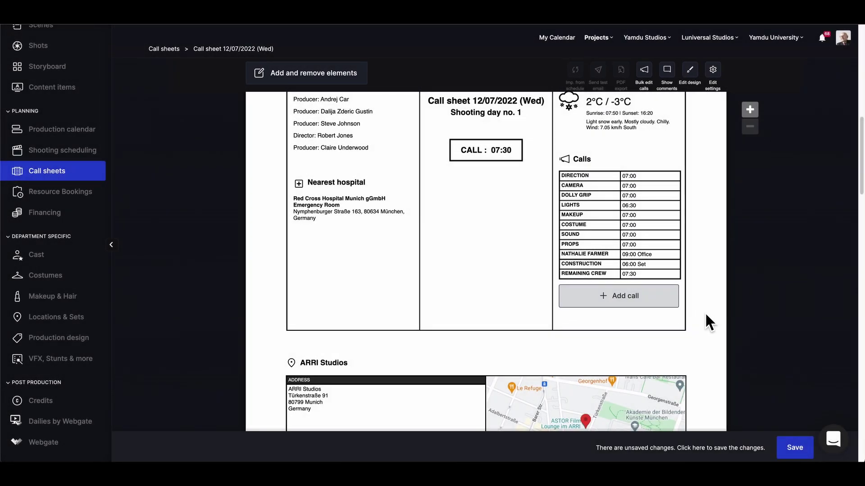
scroll(706, 314, "down", 3)
- Edit the ARRI Studios location, keep its map shown and zoom the map in closer
left_click(404, 311)
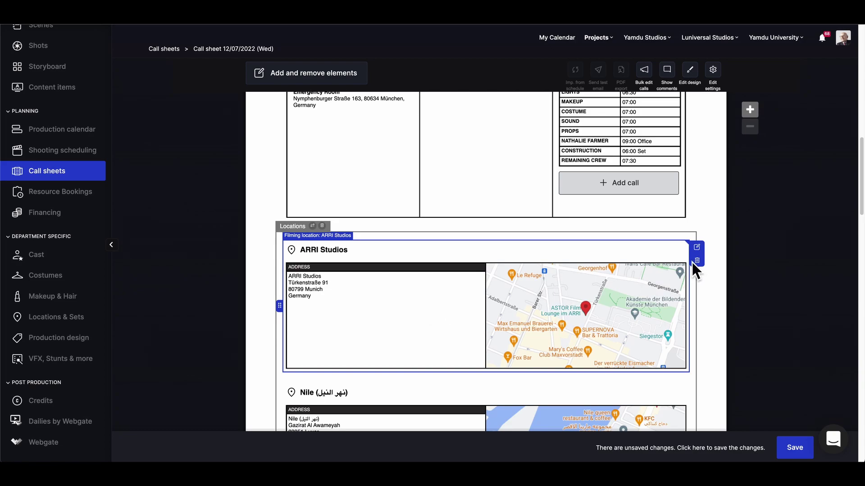
left_click(697, 247)
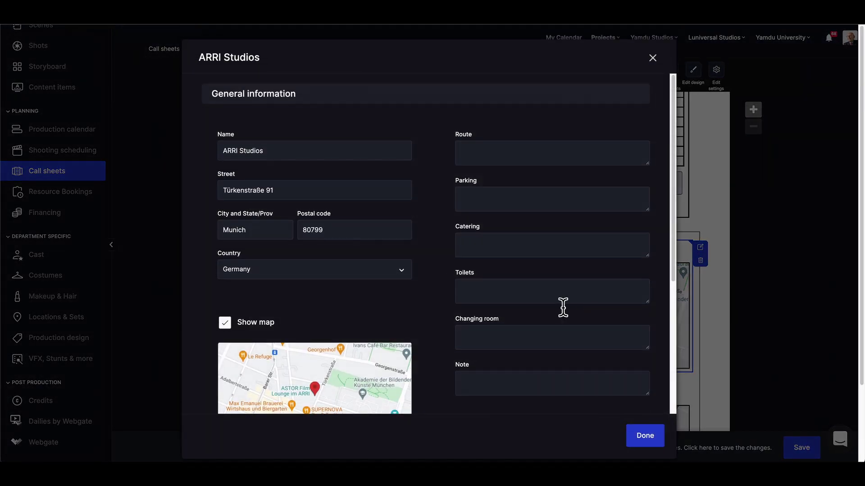
left_click(224, 323)
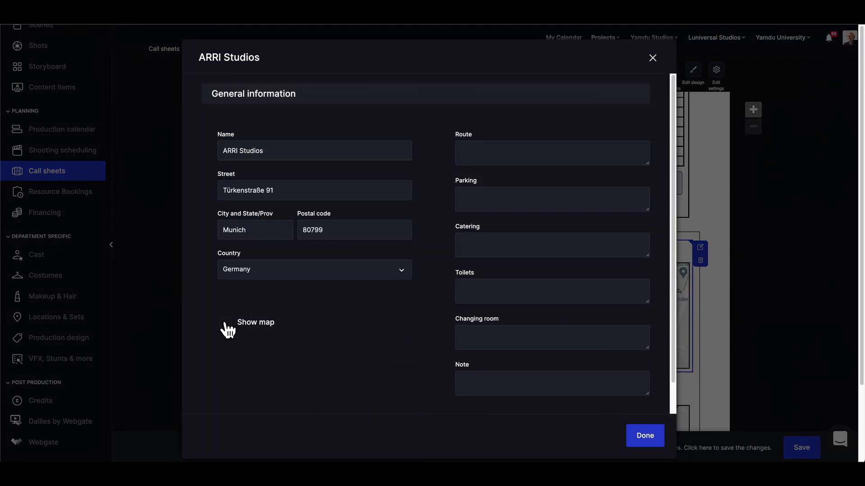
left_click(225, 323)
scroll(425, 350, "down", 2)
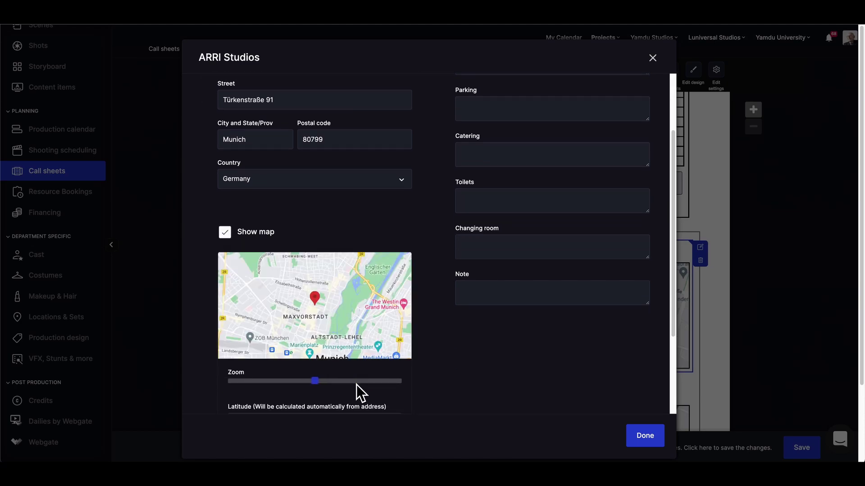
left_click(375, 382)
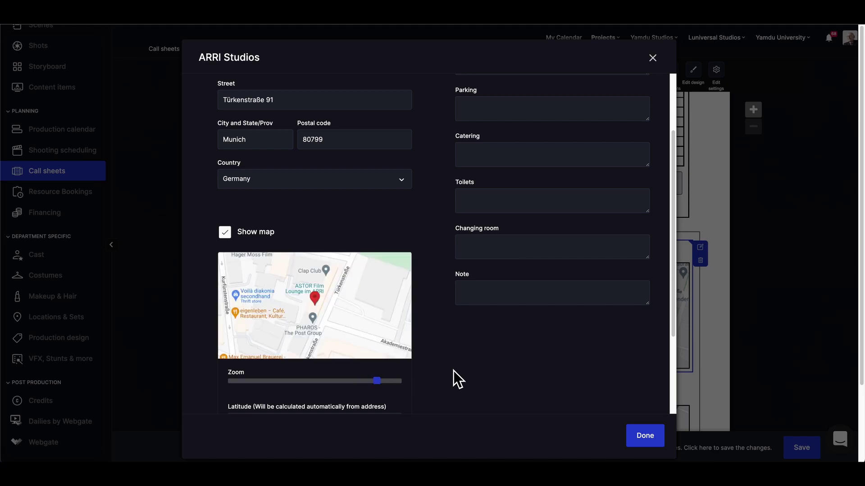
scroll(459, 369, "up", 2)
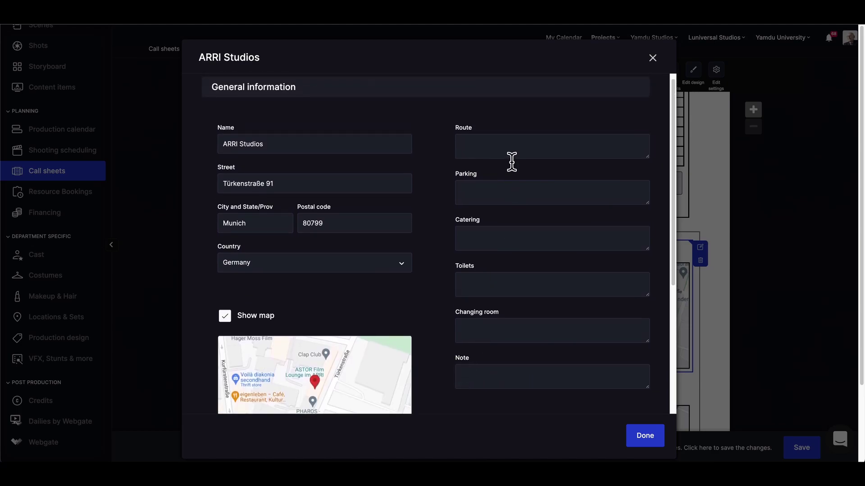
- Fill in placeholder route, parking, catering and toilets details for ARRI Studios
left_click(514, 156)
type("alskdjf")
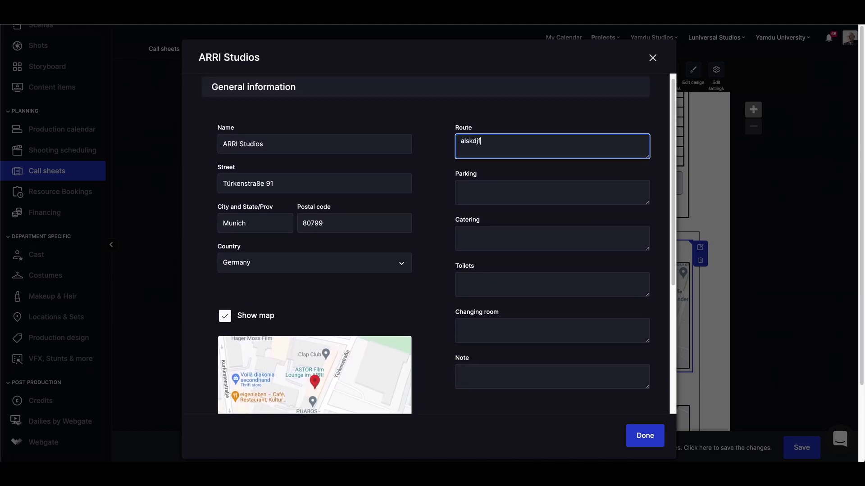
type("lasdf")
left_click(538, 193)
type("asdf.k")
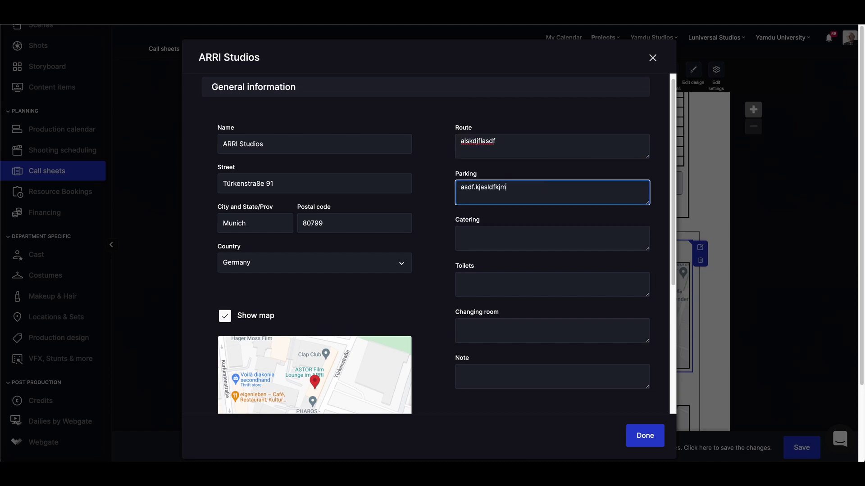
left_click(530, 244)
type("asflakjsdf")
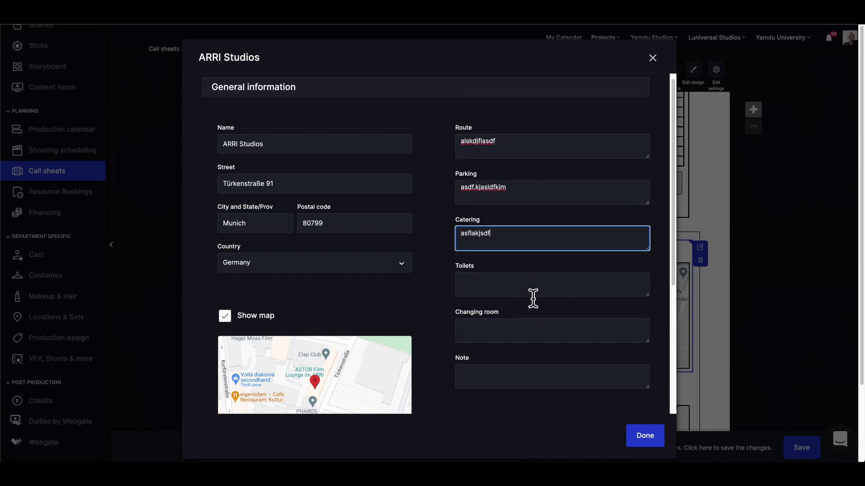
left_click(533, 289)
type("sdkljflaskdjf")
- Add changing-room and note details and save the ARRI Studios location changes
left_click(531, 338)
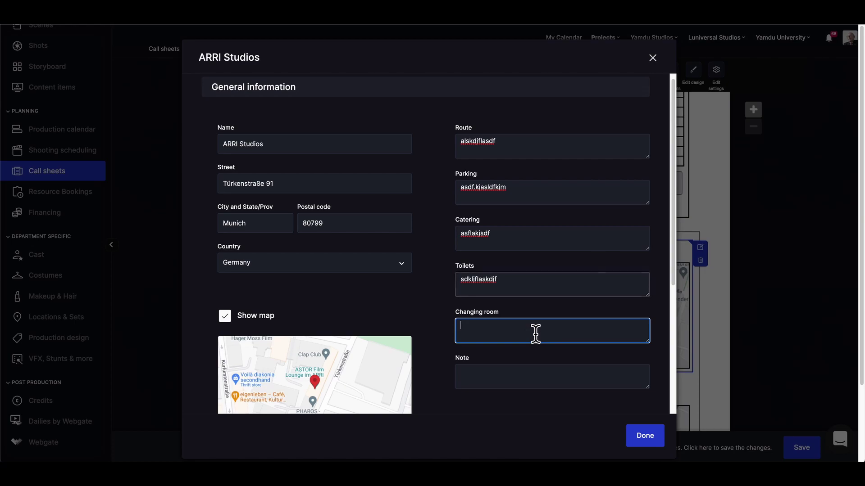
type("alskdjflaksjdf")
left_click(539, 378)
type("lskdjf")
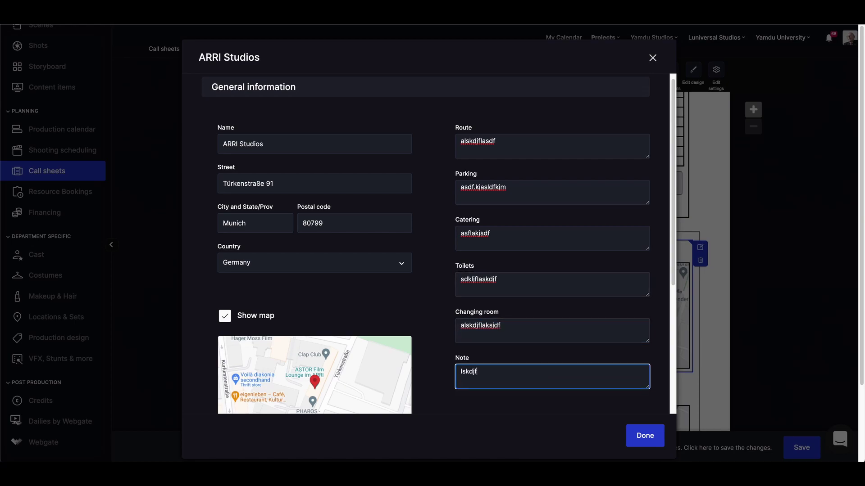
left_click(653, 436)
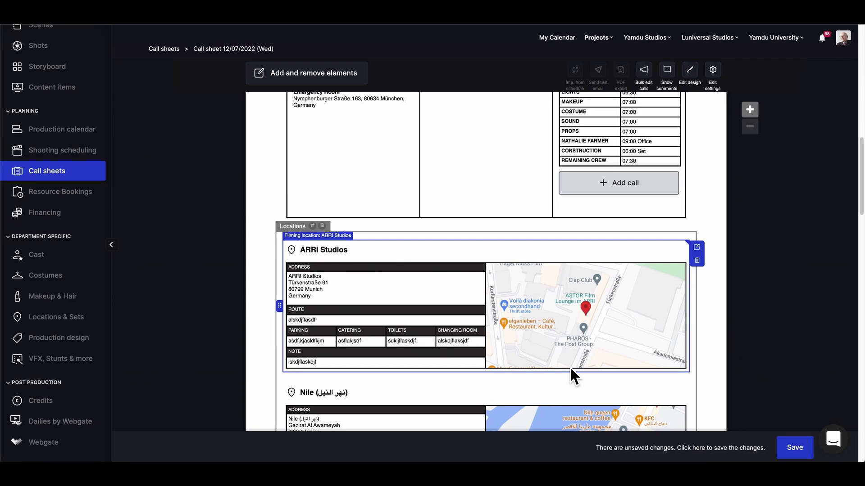
scroll(559, 334, "down", 1)
scroll(655, 321, "down", 2)
scroll(655, 321, "down", 6)
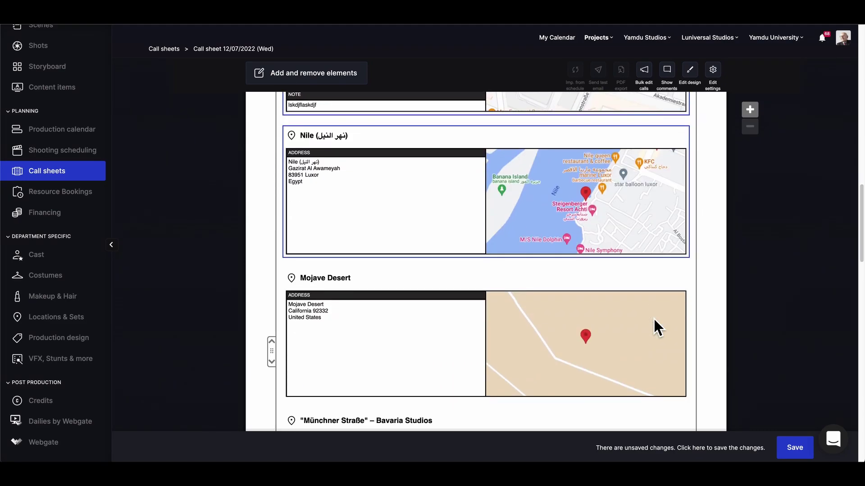
scroll(554, 319, "down", 5)
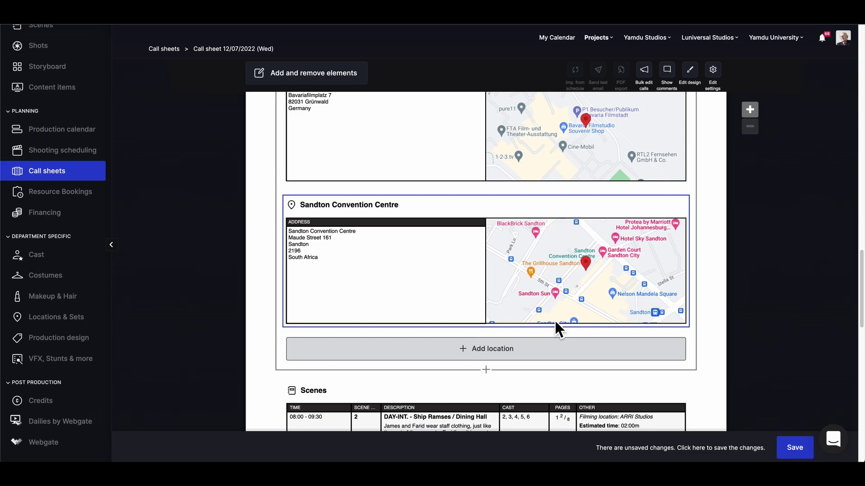
- Add Hôtel de Ville in Paris as a non-filming location with its map shown
left_click(459, 227)
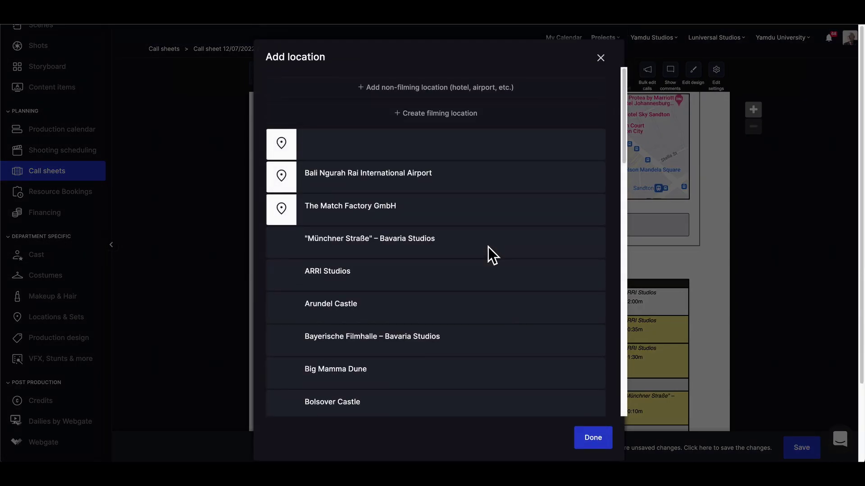
left_click(448, 86)
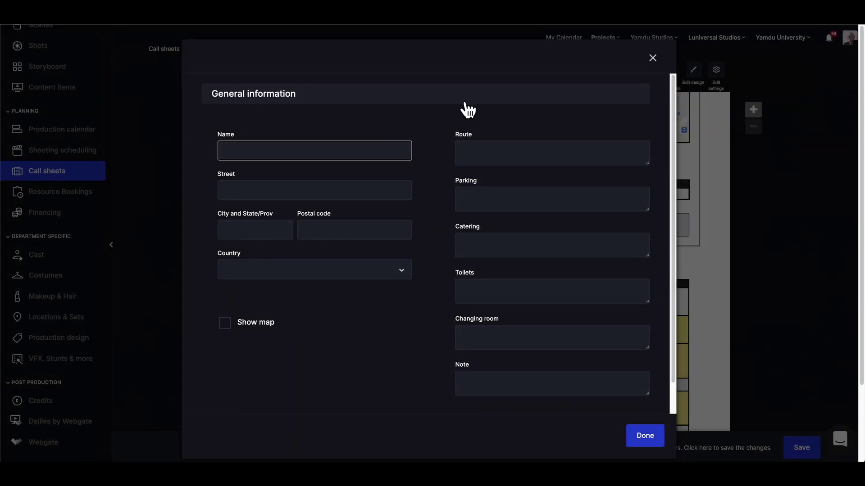
type("Hotel")
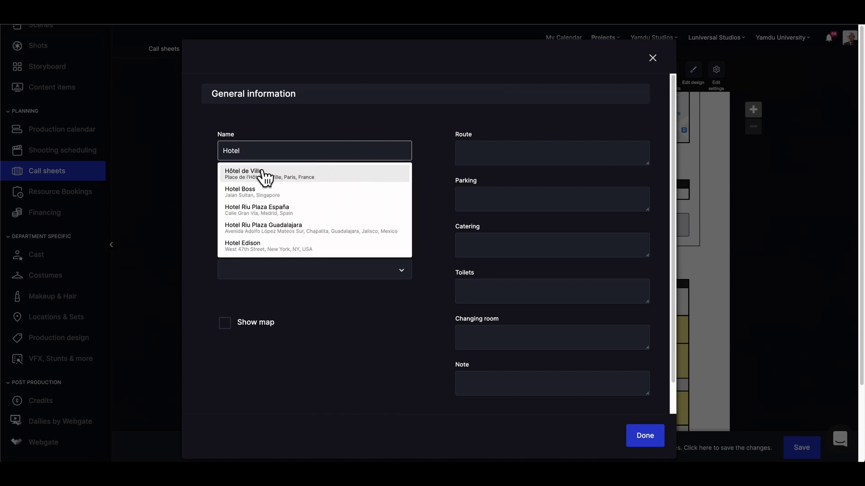
left_click(266, 176)
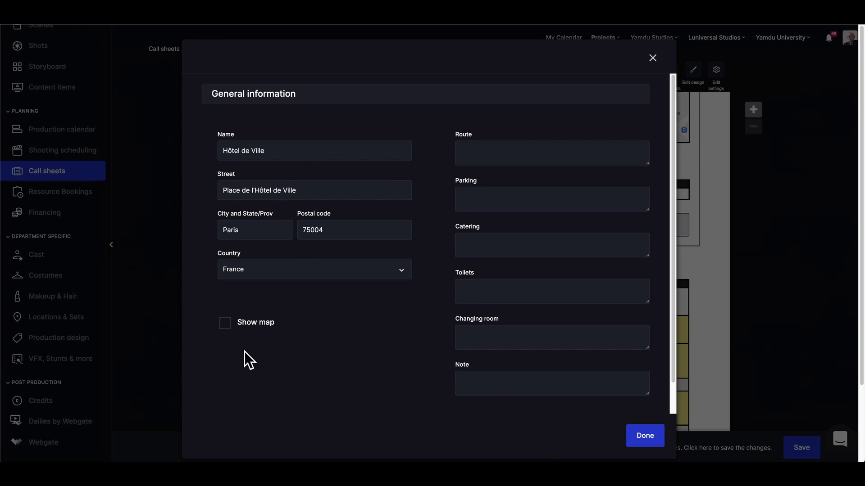
left_click(253, 326)
left_click(642, 438)
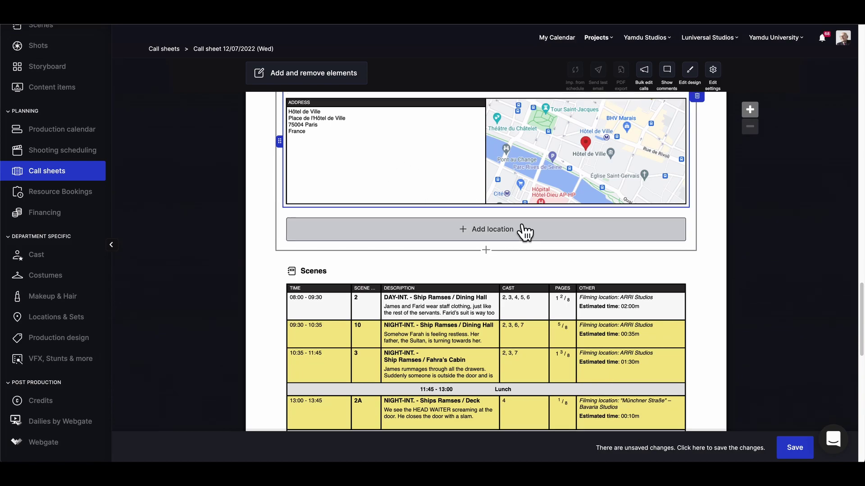
- Retitle the new location block to 'Hôtel de Ville – Hotel Crew'
scroll(518, 227, "up", 1)
left_click(332, 113)
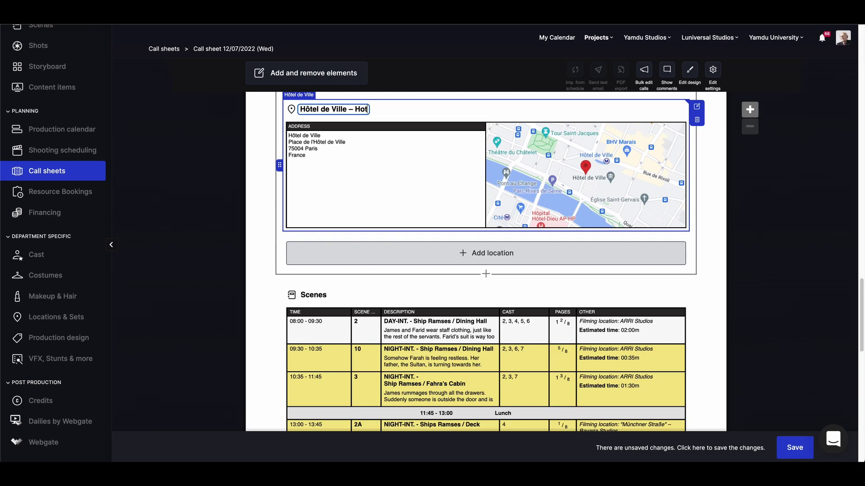
type("– Hotel Crew")
left_click(540, 110)
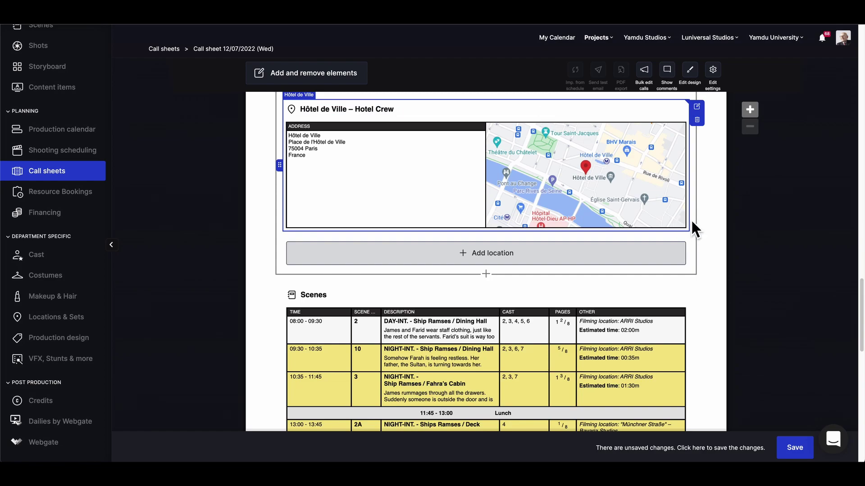
scroll(692, 286, "down", 3)
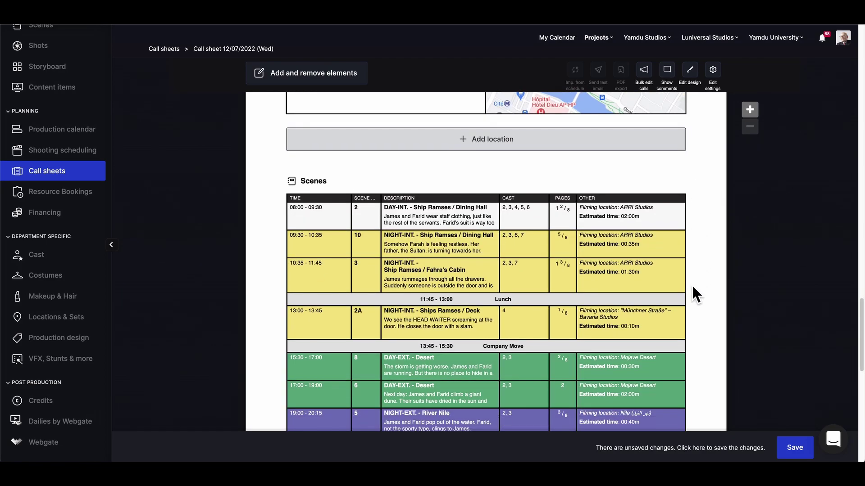
scroll(691, 285, "down", 3)
scroll(692, 285, "up", 2)
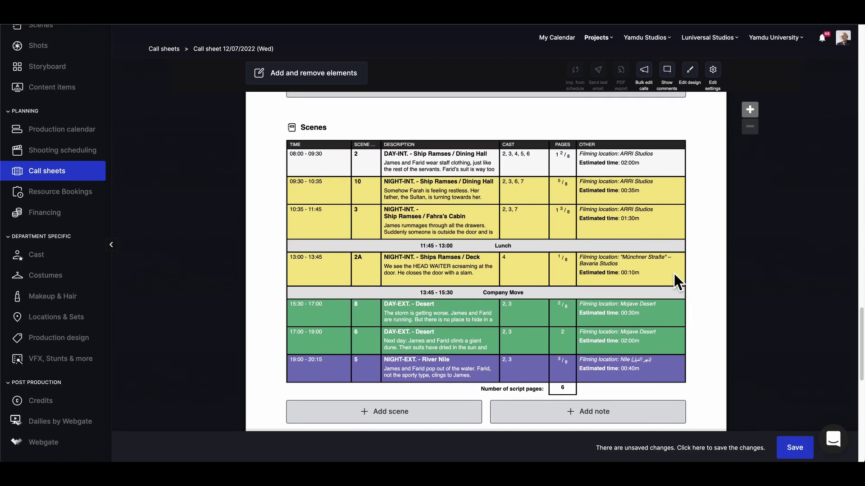
left_click(422, 158)
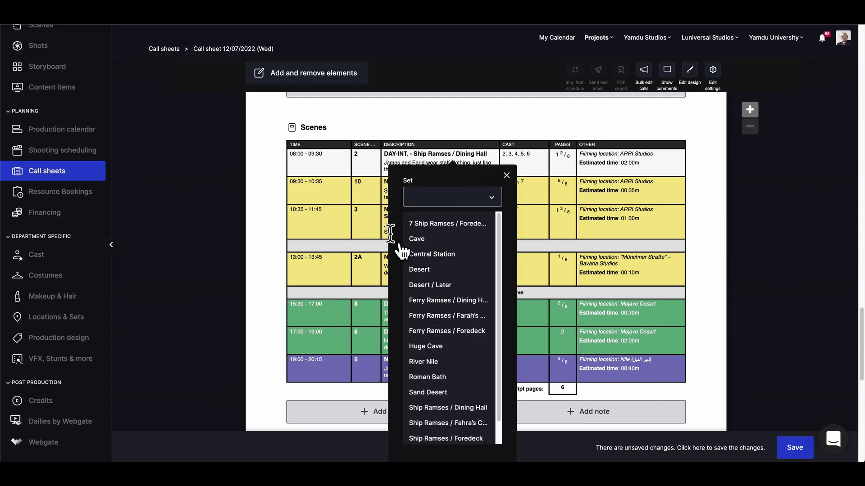
left_click(311, 155)
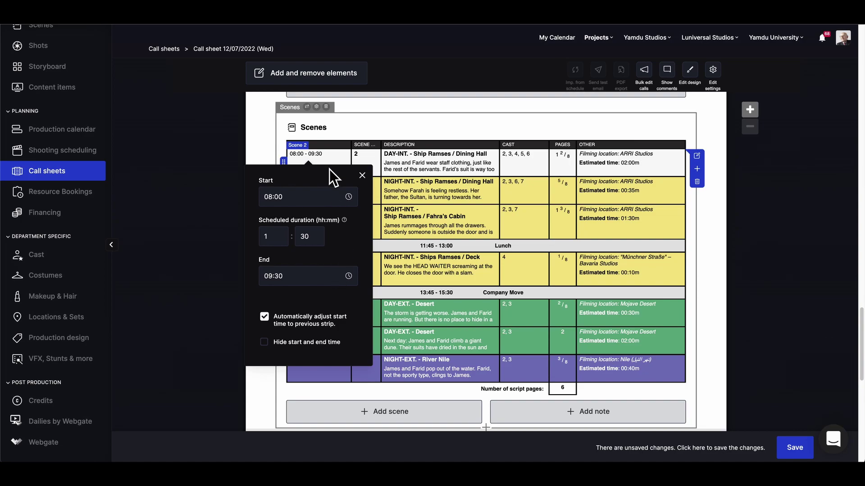
left_click(423, 163)
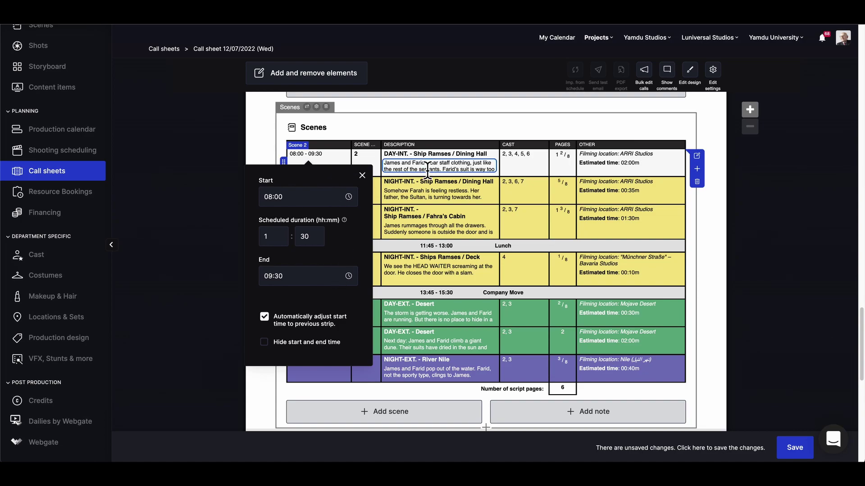
left_click(529, 163)
left_click(362, 175)
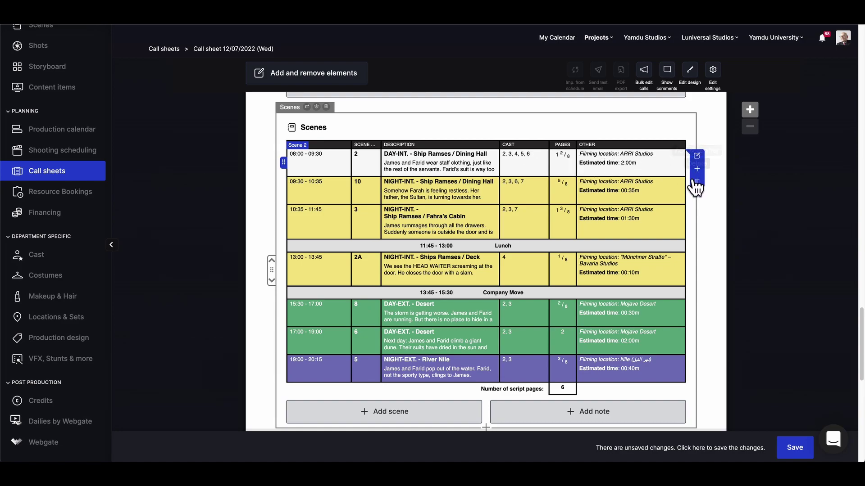
- Enable the Note field under General in the Scenes table settings
left_click(316, 107)
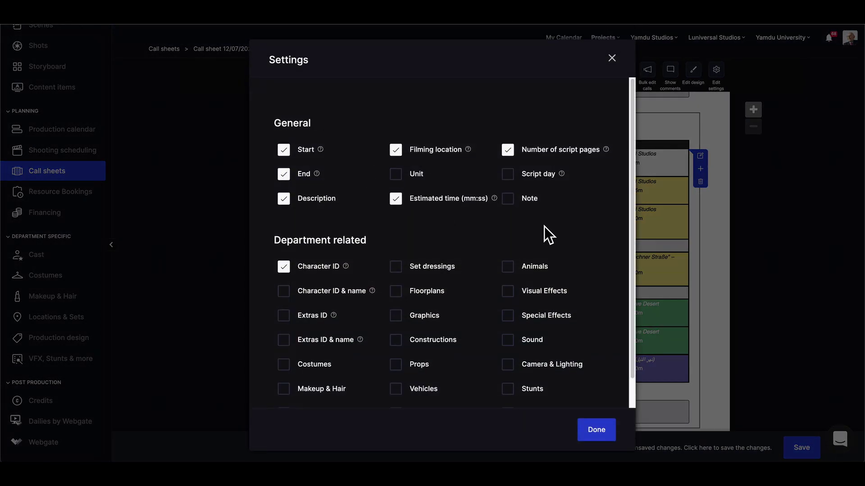
left_click(506, 199)
scroll(526, 314, "down", 1)
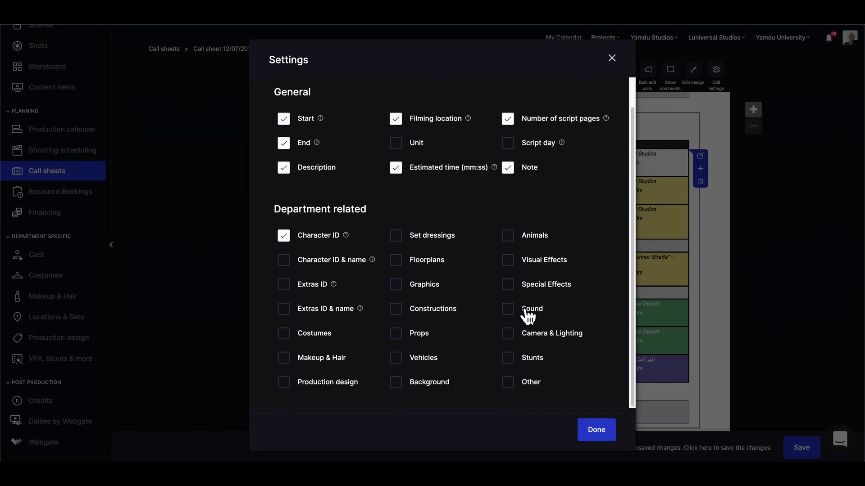
left_click(603, 433)
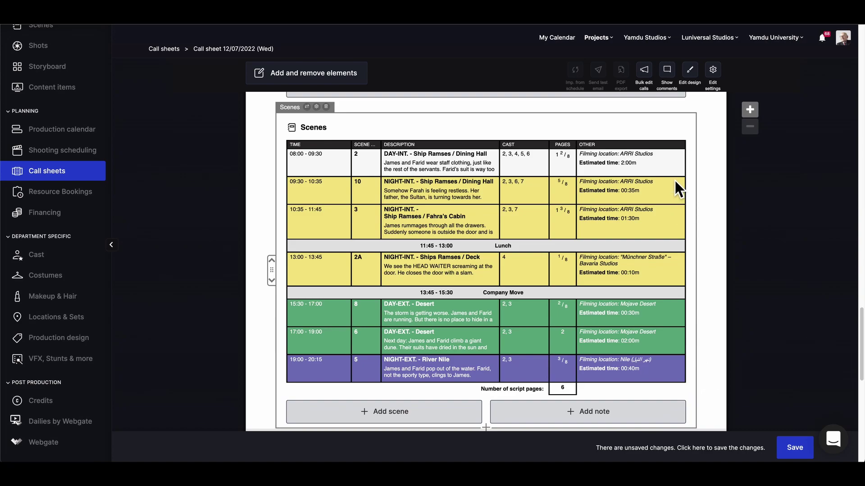
- Insert a note strip reading 'Note stuff here, if you like.' after Scene 10
mouse_move(674, 180)
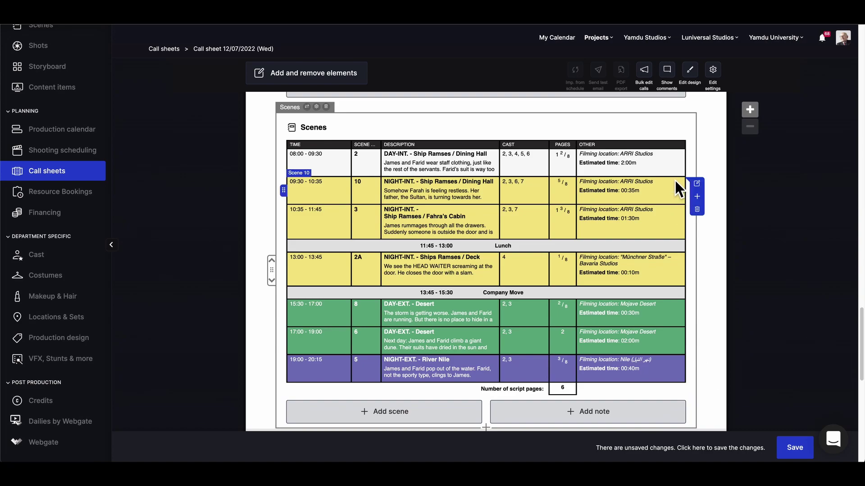
left_click(699, 202)
type("Note")
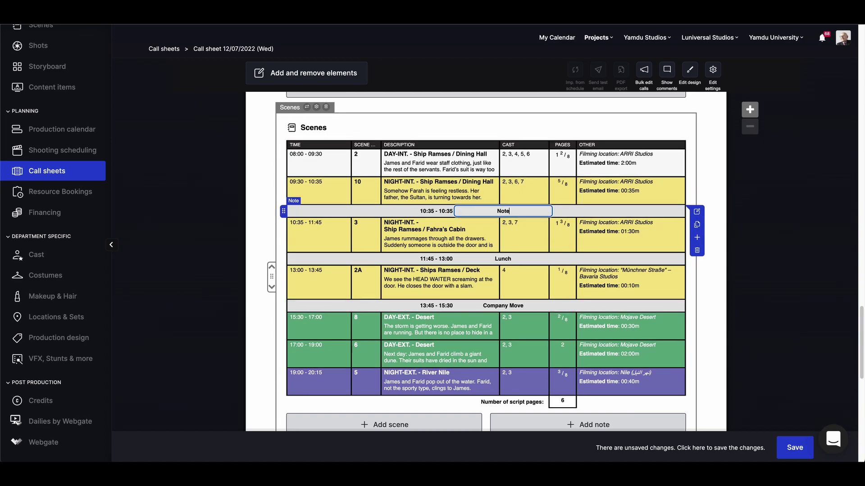
type(" stuff here, if you like.")
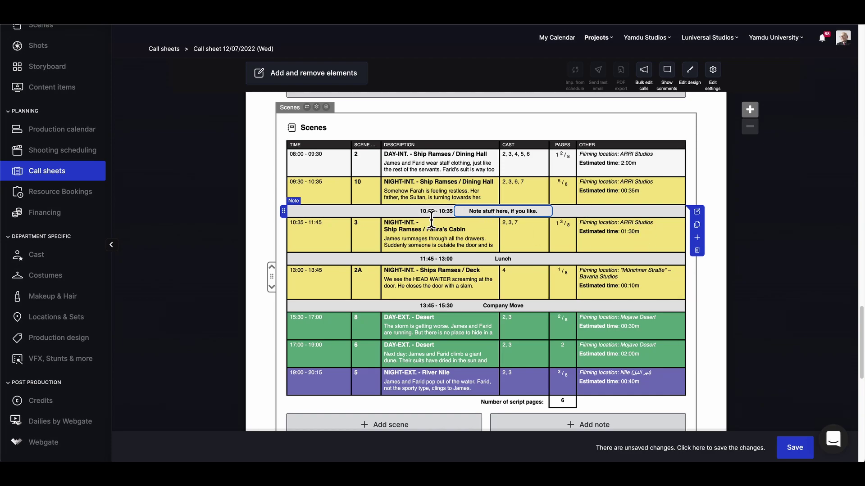
left_click(448, 217)
- Set the note's end time to 10:45, hide its times and turn off automatic start-time adjustment
left_click(447, 216)
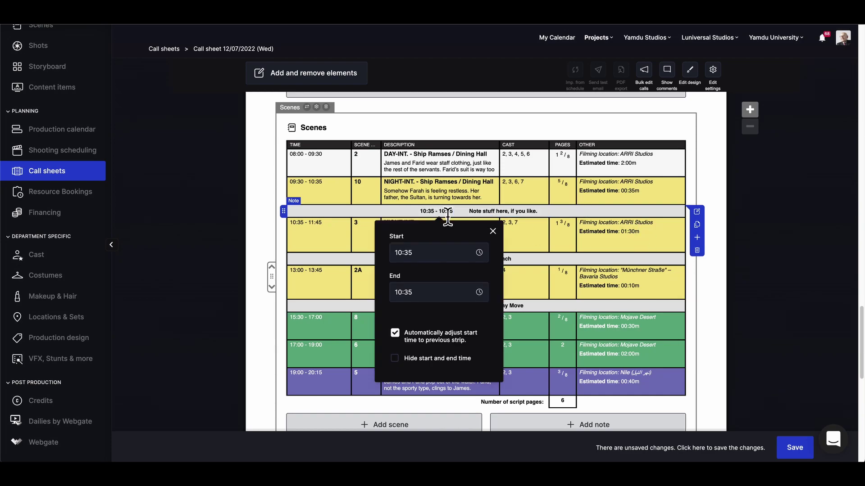
left_click(417, 296)
scroll(414, 343, "down", 1)
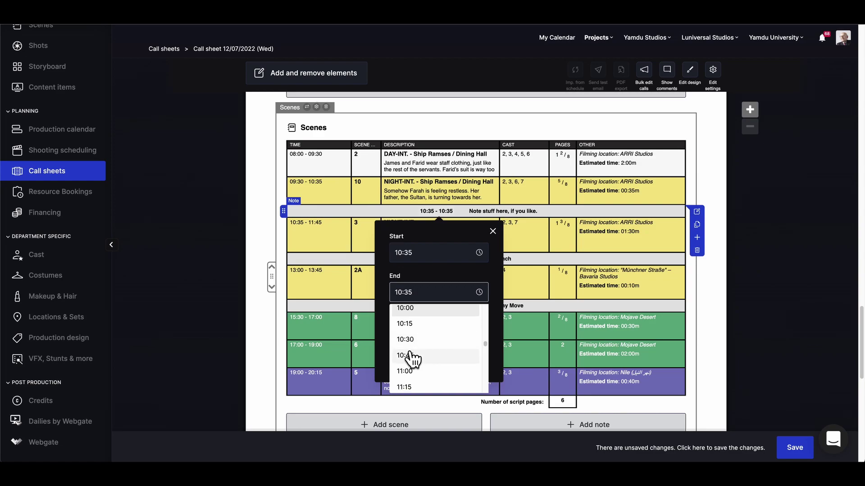
left_click(497, 307)
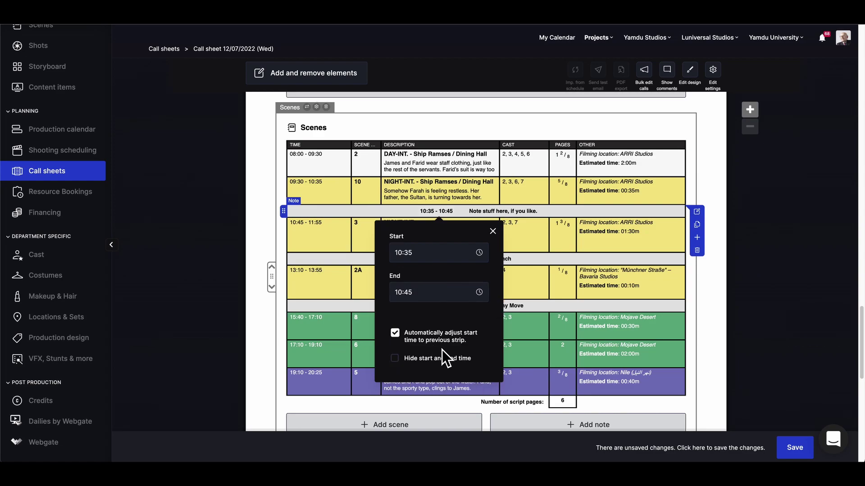
left_click(395, 359)
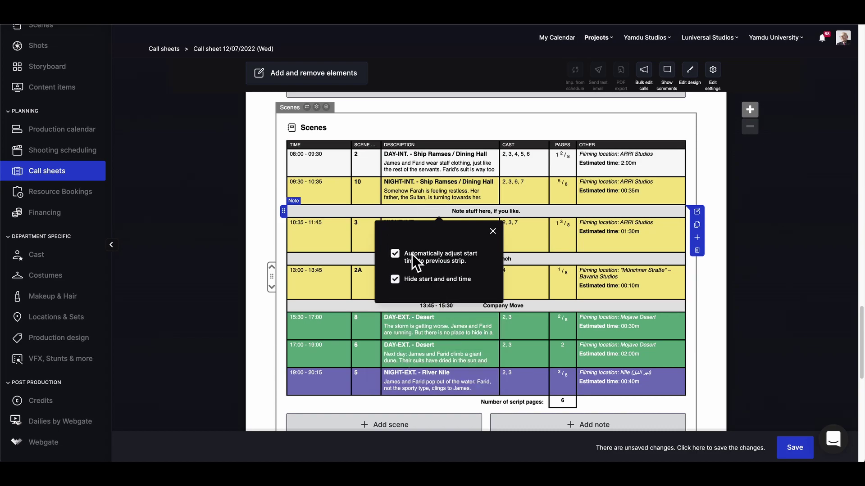
left_click(395, 254)
left_click(494, 233)
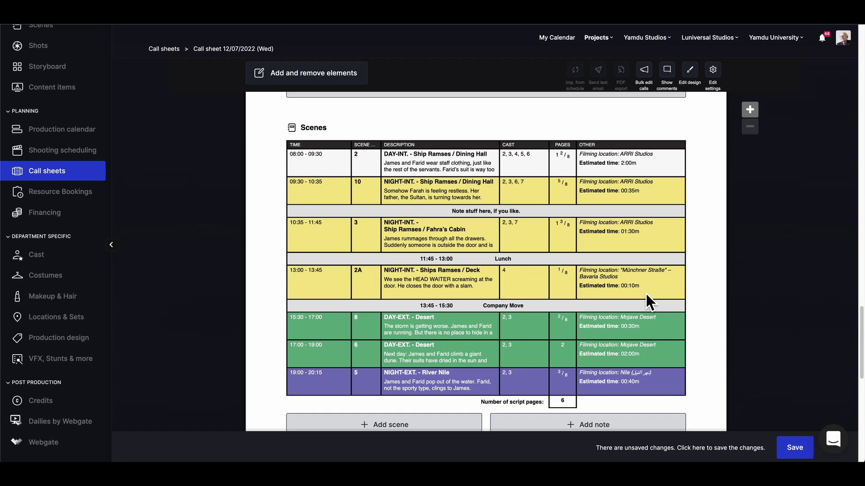
scroll(711, 313, "down", 2)
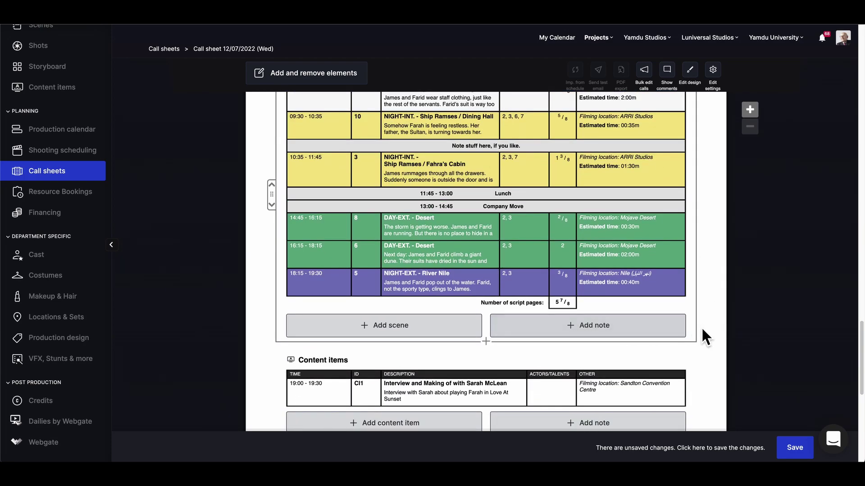
scroll(703, 330, "down", 3)
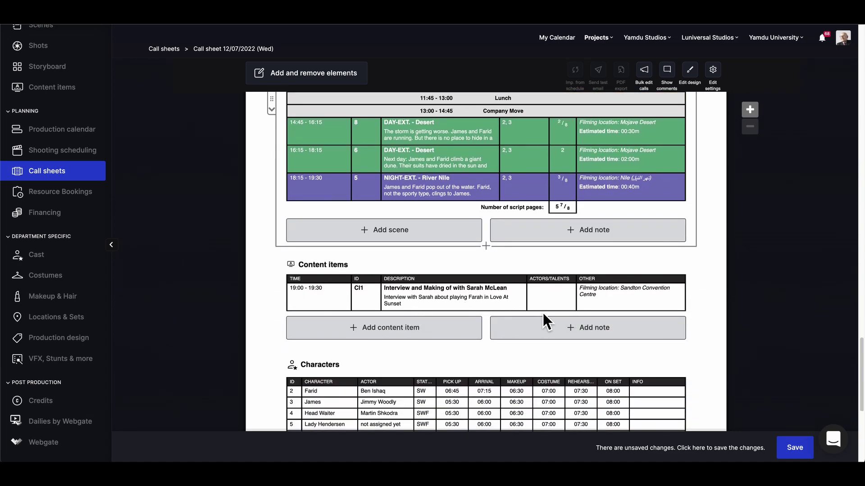
scroll(600, 314, "down", 3)
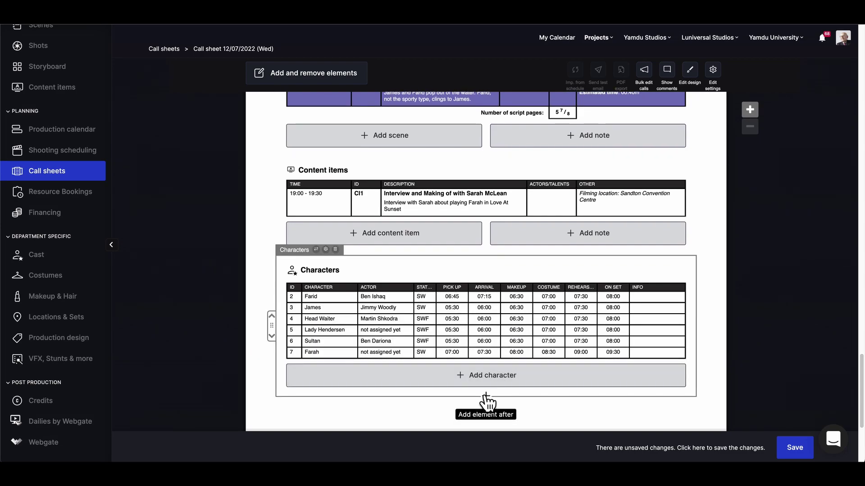
- Insert a Crew list element below the Characters table on the 12/07/2022 call sheet
left_click(485, 396)
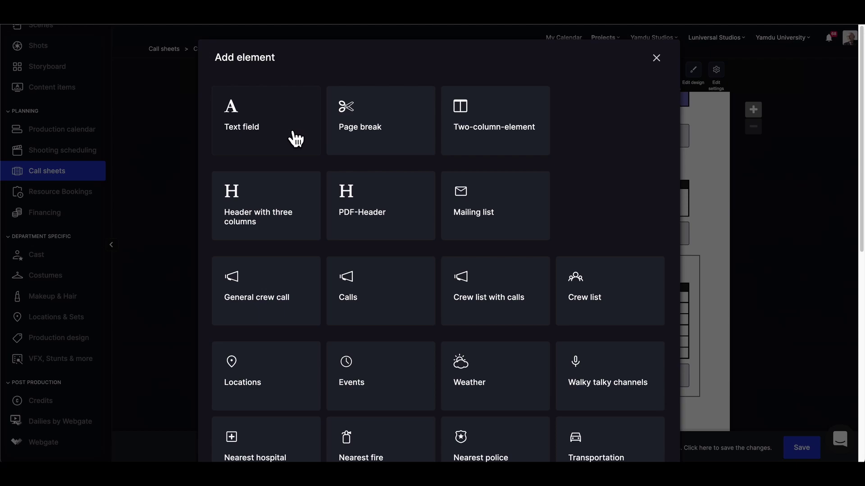
scroll(595, 185, "down", 1)
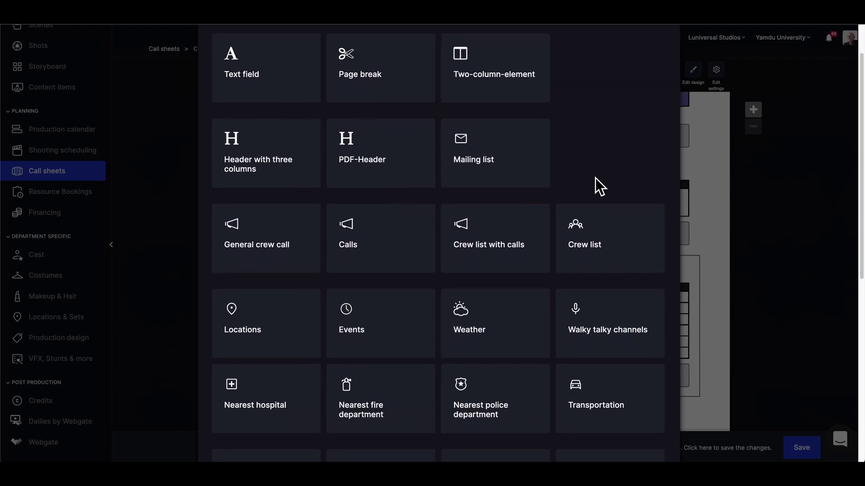
left_click(616, 266)
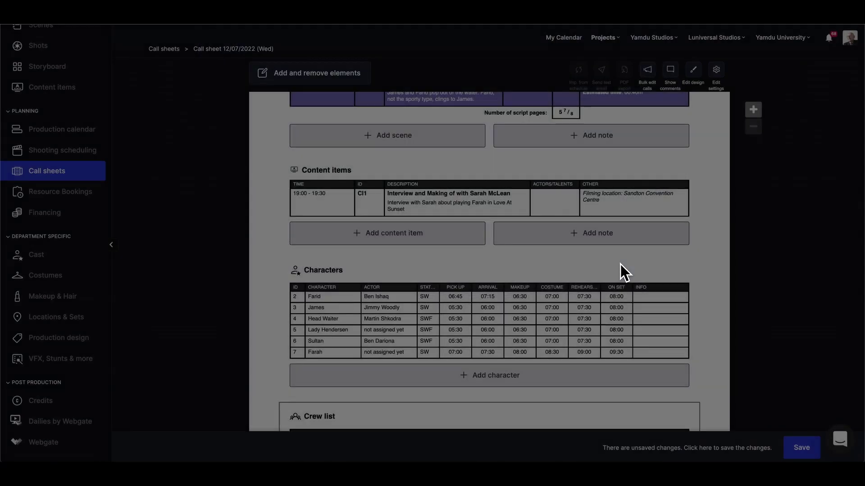
scroll(618, 271, "down", 3)
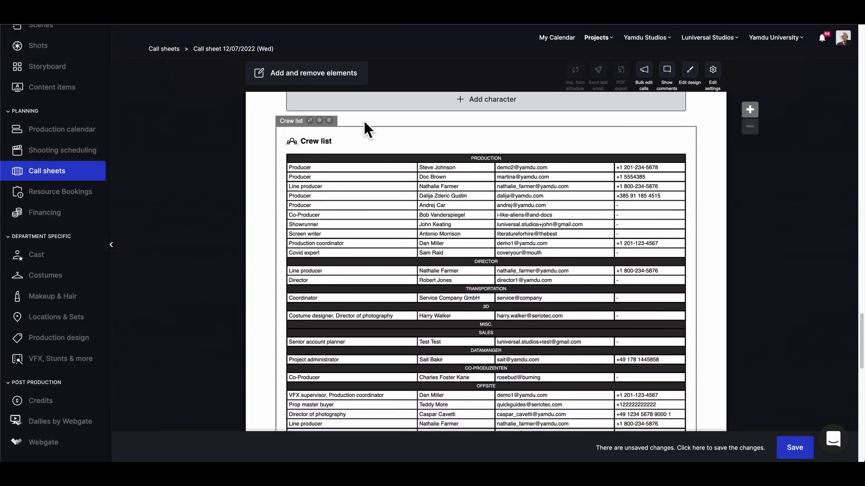
- Remove the Phone column from the crew list's column settings
left_click(319, 120)
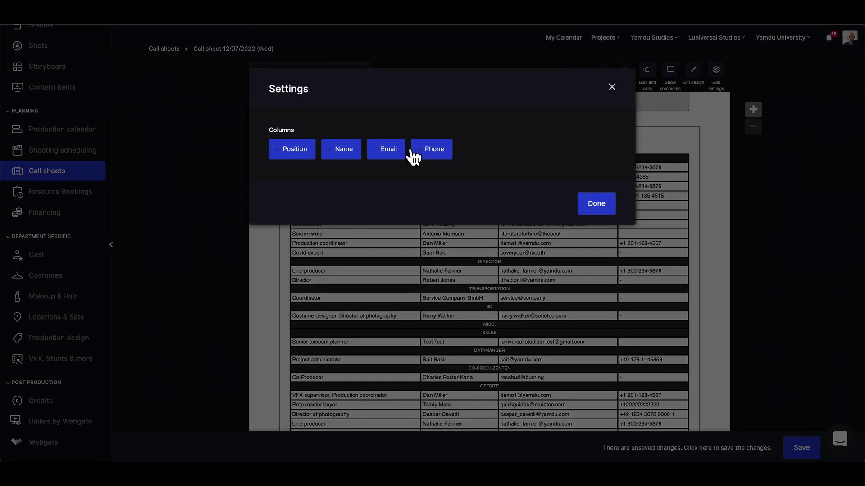
left_click(419, 153)
left_click(599, 208)
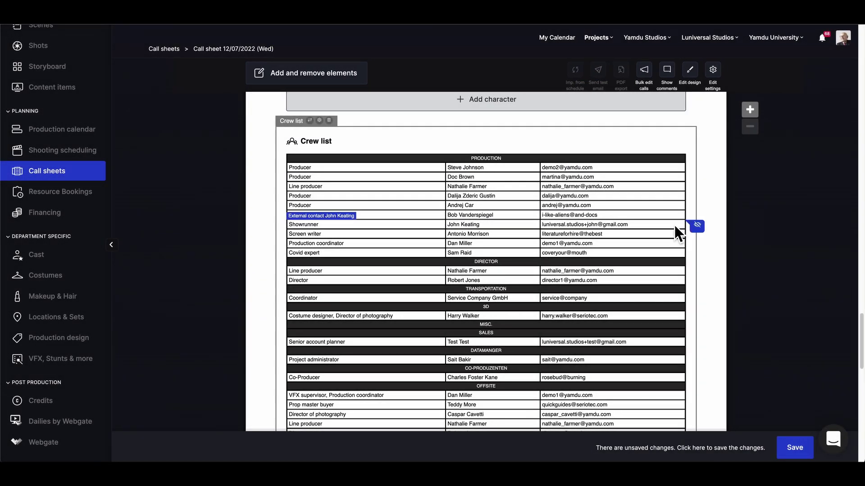
- Hide the Showrunner and Co-Producer rows in the crew list and save the call sheet
left_click(698, 225)
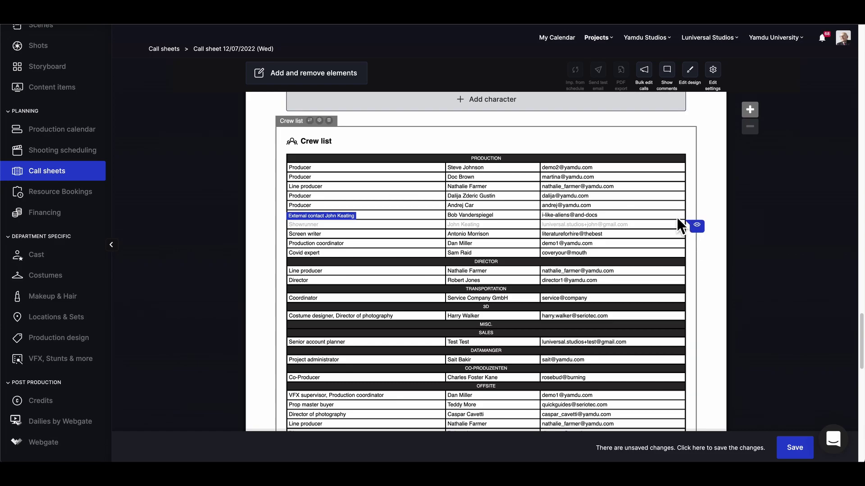
left_click(696, 217)
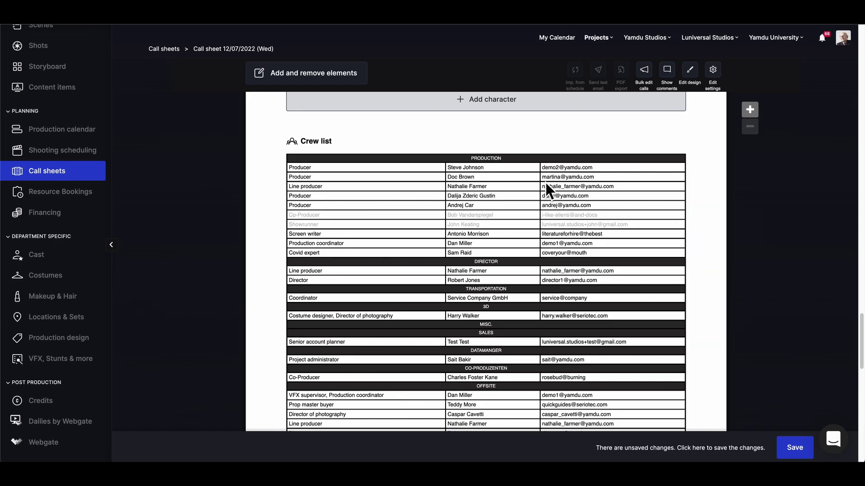
scroll(682, 273, "down", 15)
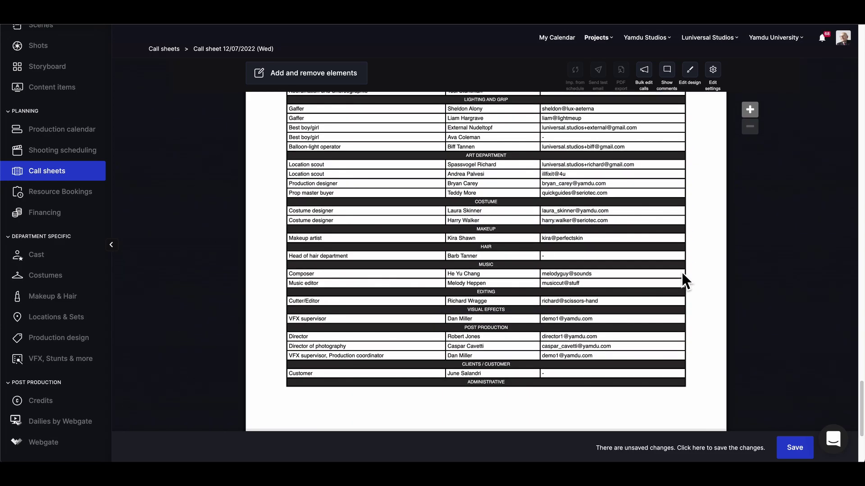
scroll(682, 272, "up", 15)
scroll(682, 271, "down", 3)
left_click(794, 444)
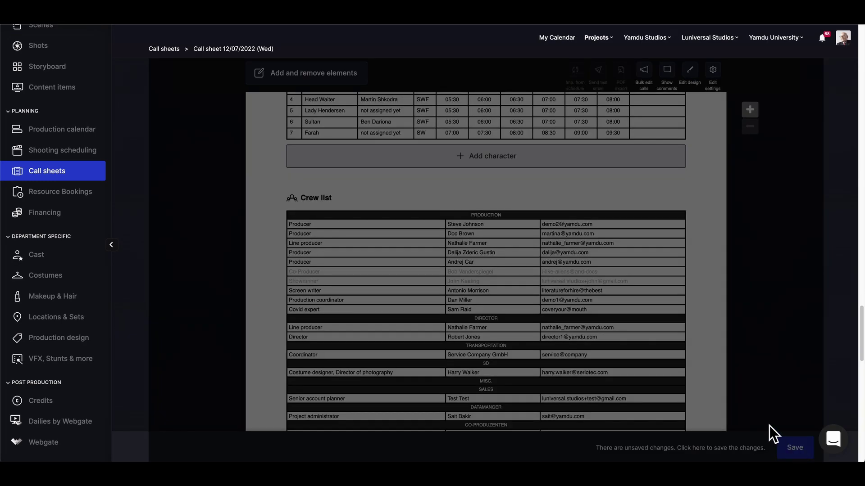
scroll(688, 312, "down", 5)
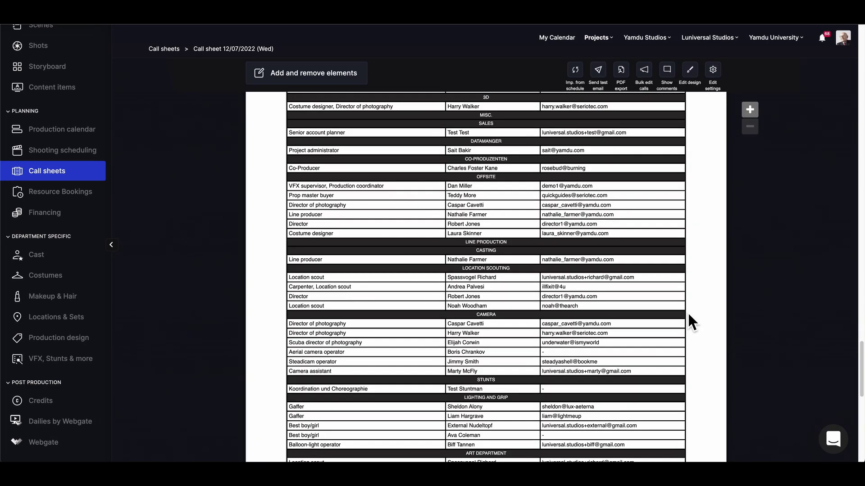
scroll(688, 315, "down", 10)
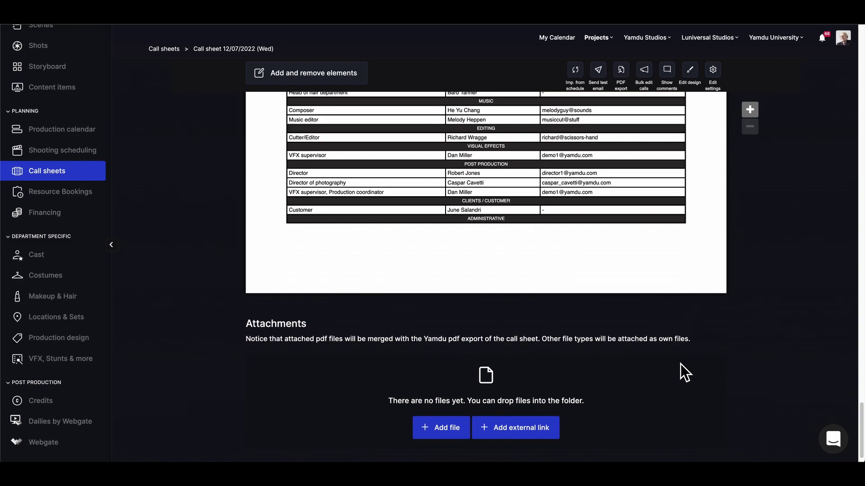
scroll(680, 364, "down", 2)
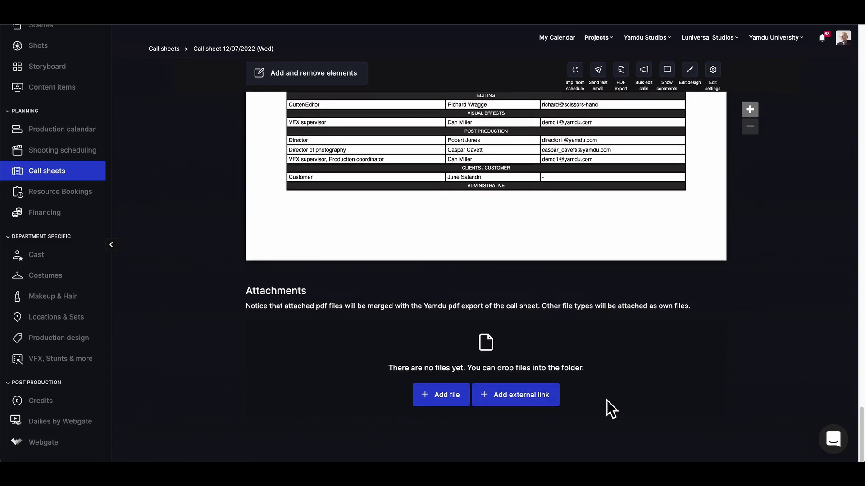
scroll(612, 396, "up", 6)
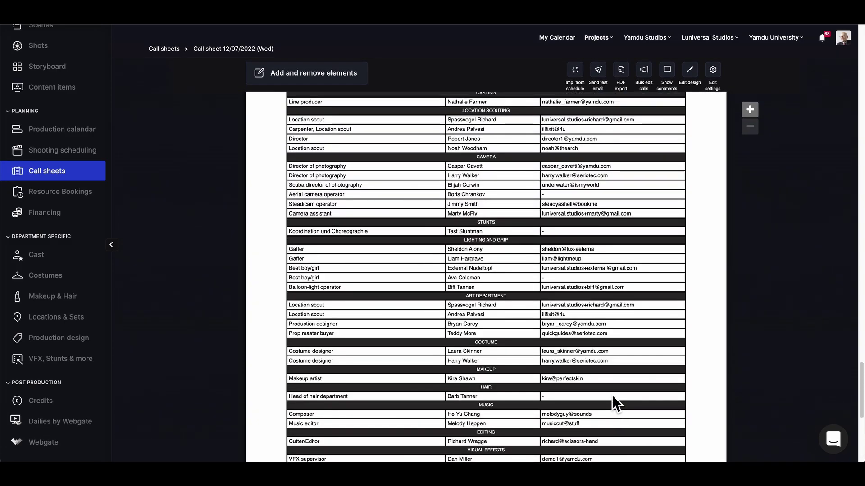
scroll(613, 396, "up", 15)
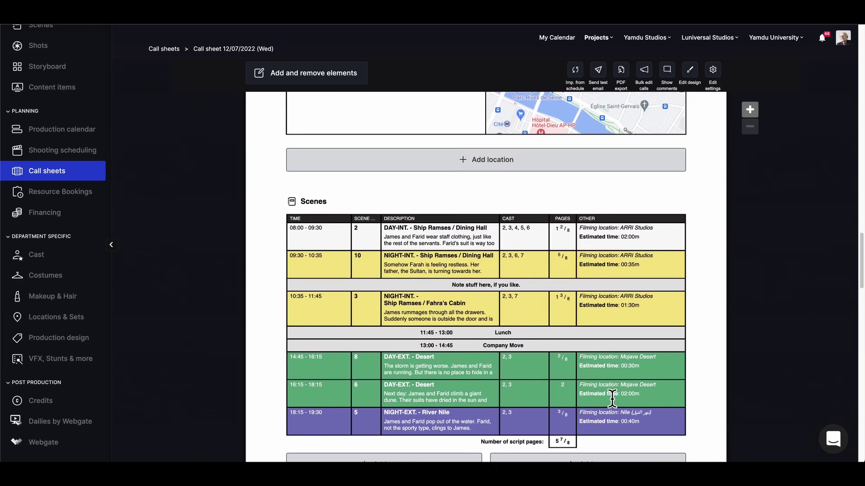
scroll(612, 399, "up", 20)
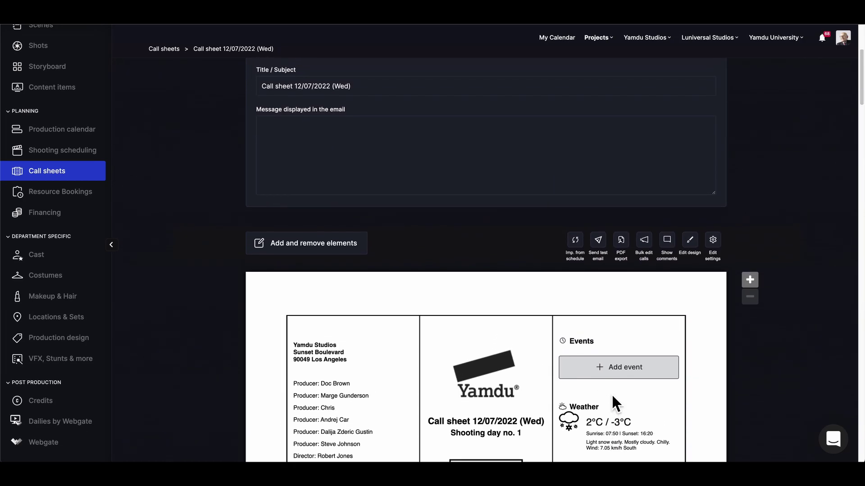
scroll(611, 399, "up", 3)
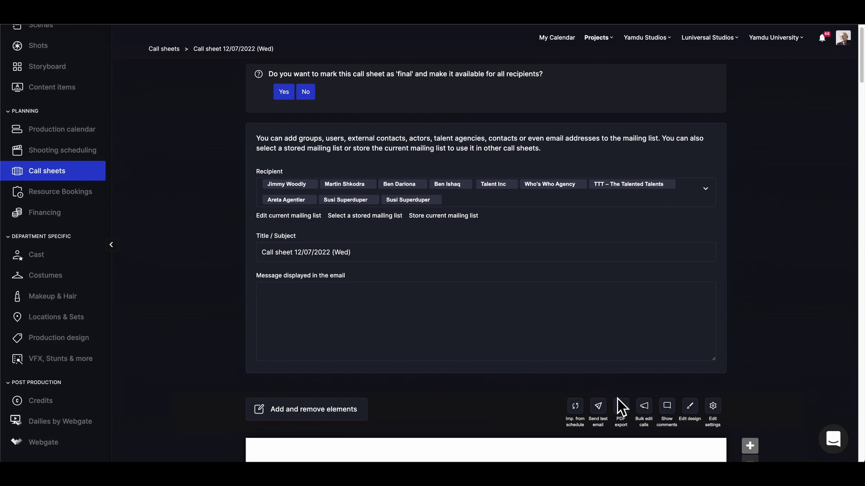
- Add the Production, Director and First Unit groups to the call sheet's email recipients
left_click(477, 204)
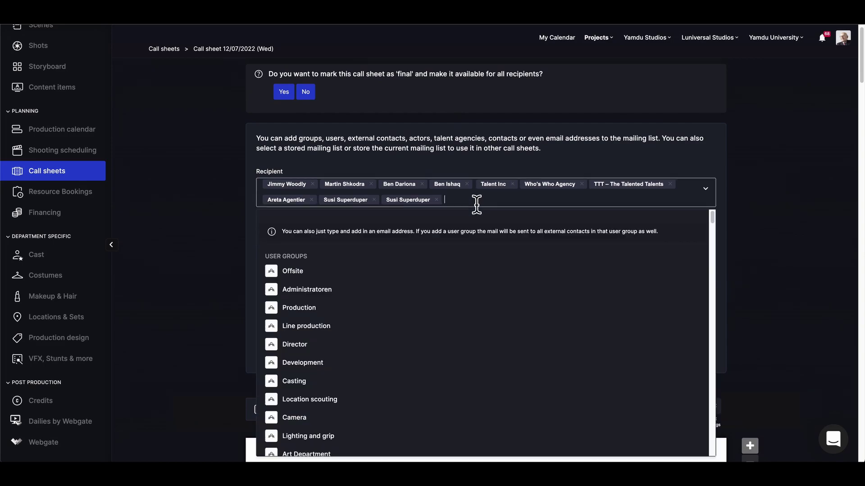
left_click(314, 308)
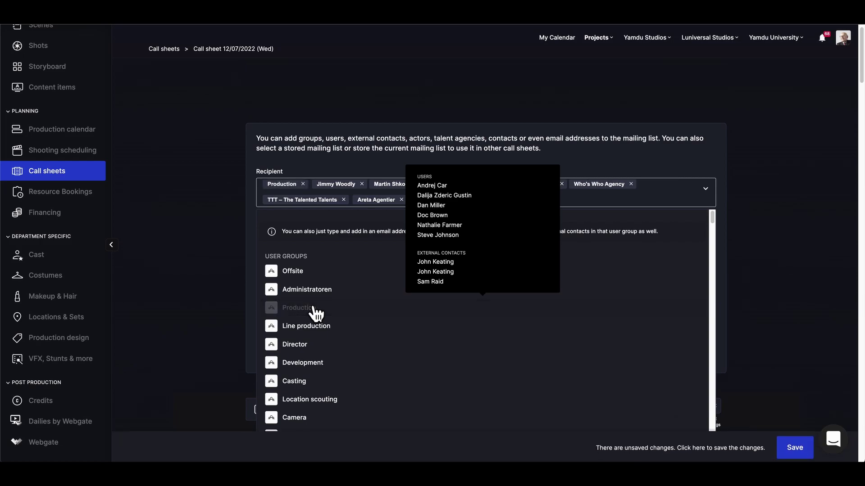
left_click(294, 346)
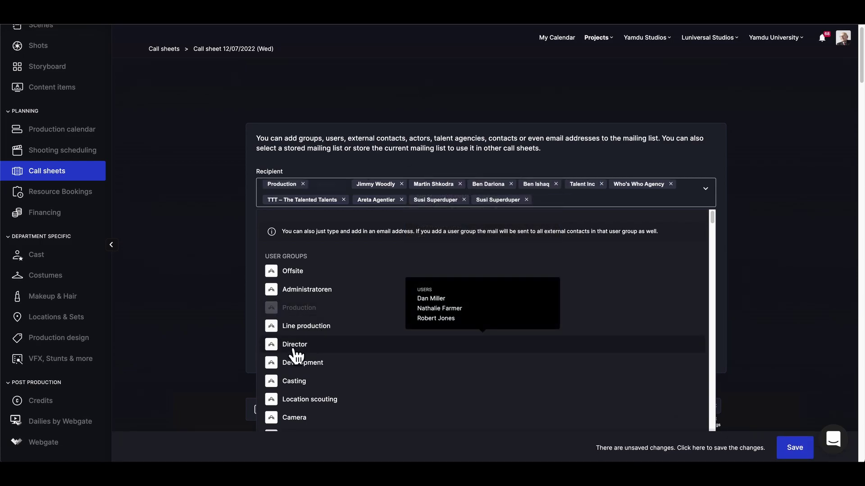
scroll(323, 330, "down", 3)
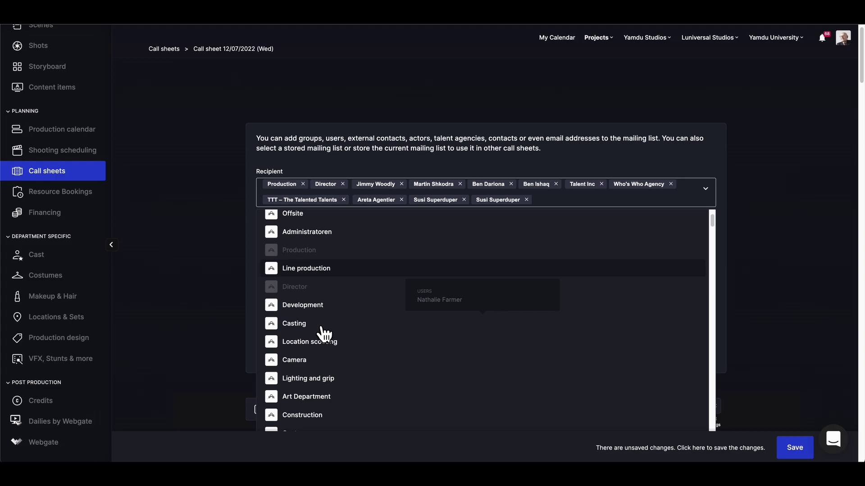
scroll(322, 334, "down", 12)
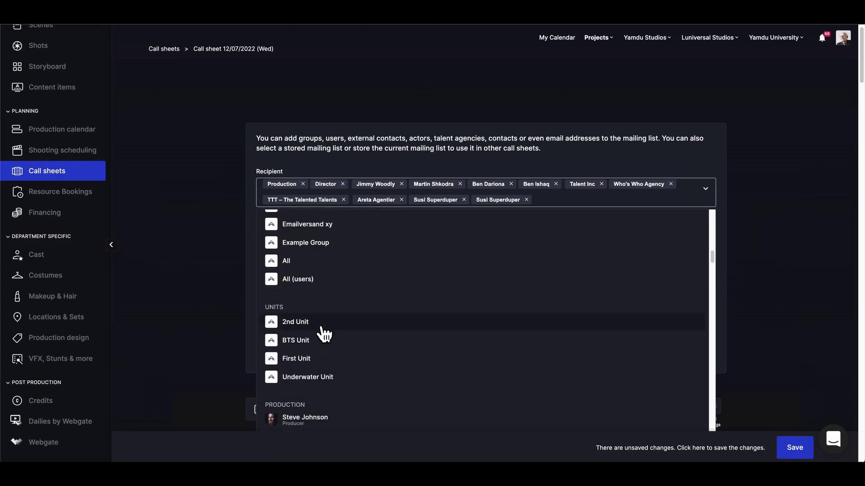
left_click(318, 294)
scroll(327, 334, "down", 2)
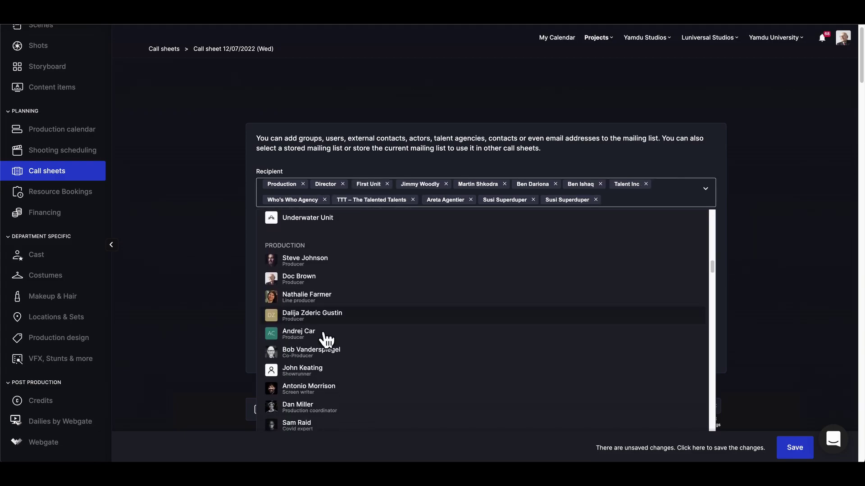
scroll(331, 367, "down", 7)
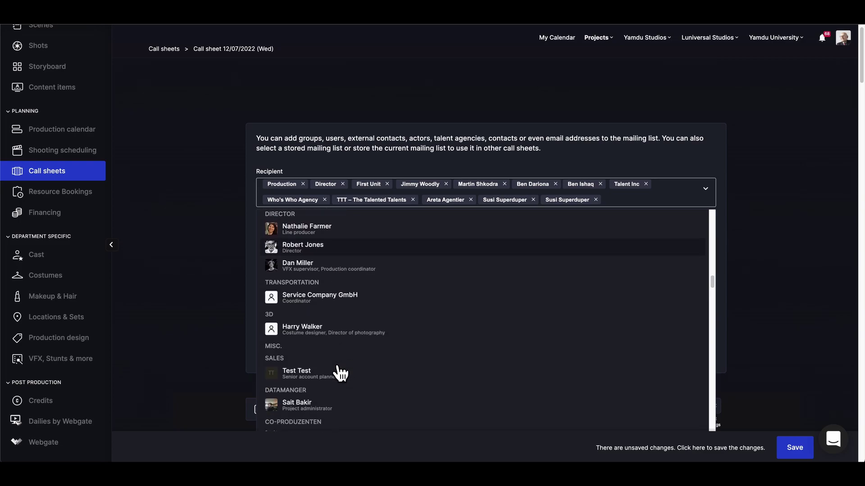
scroll(340, 373, "down", 8)
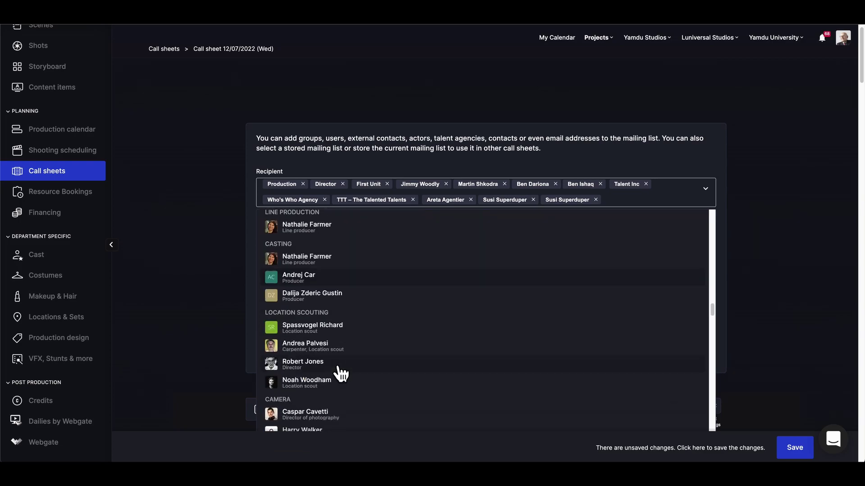
scroll(342, 374, "down", 15)
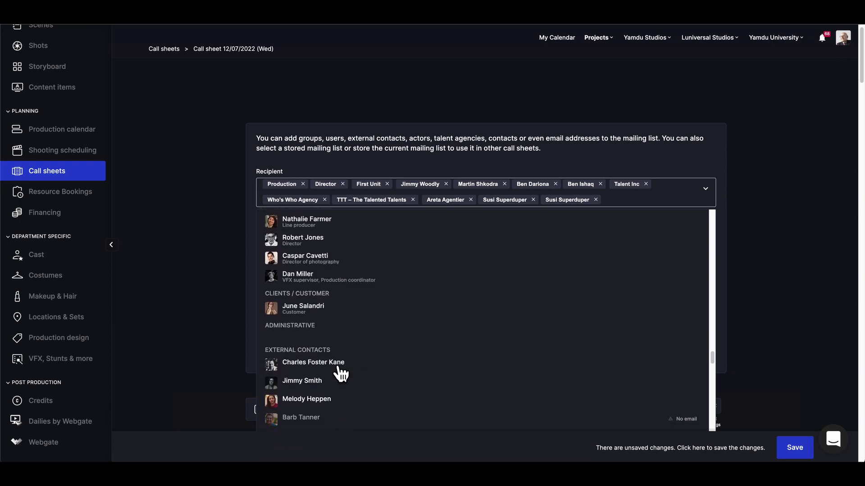
left_click(723, 191)
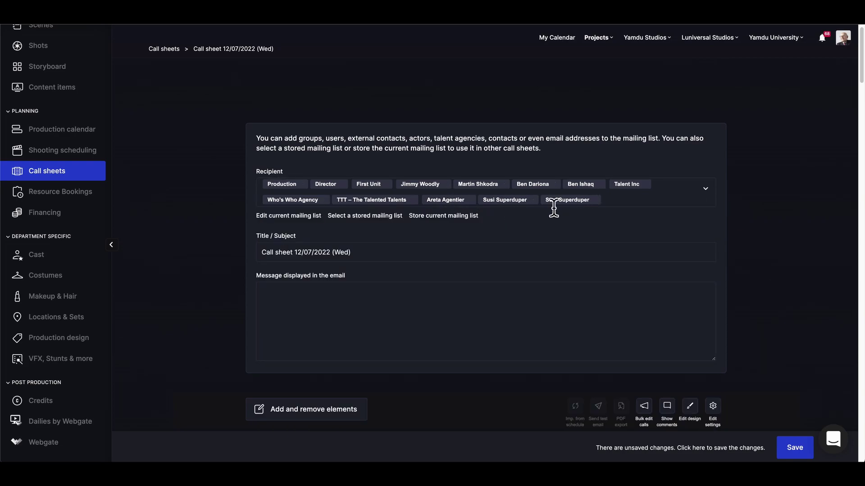
left_click(361, 216)
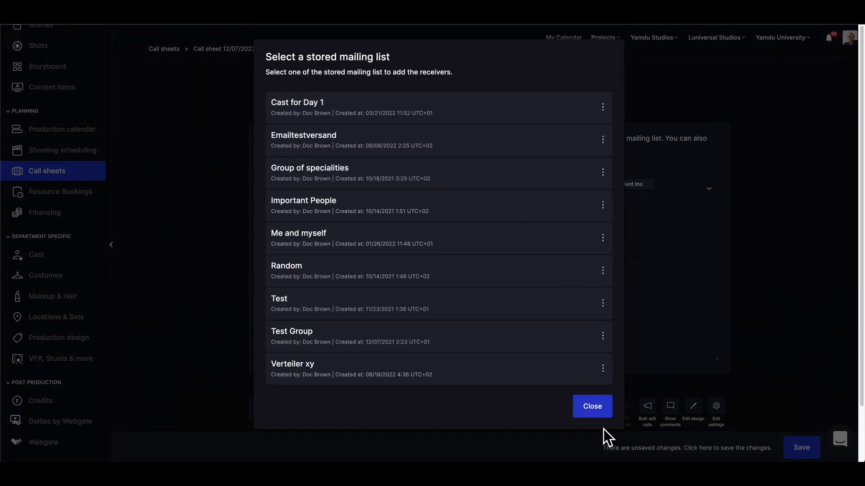
left_click(597, 408)
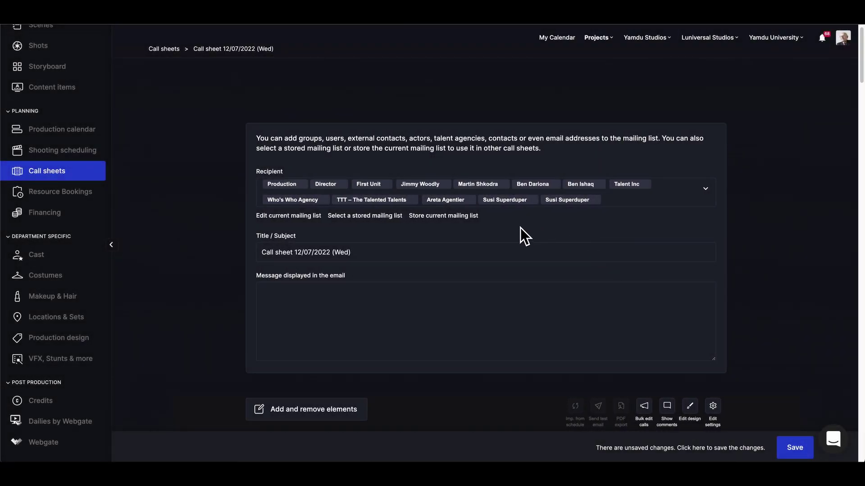
- Enter the email message 'Here is the call sheet for tomorrow!' and save the call sheet
left_click(433, 326)
type("Here is the call sheet for tomorrow!")
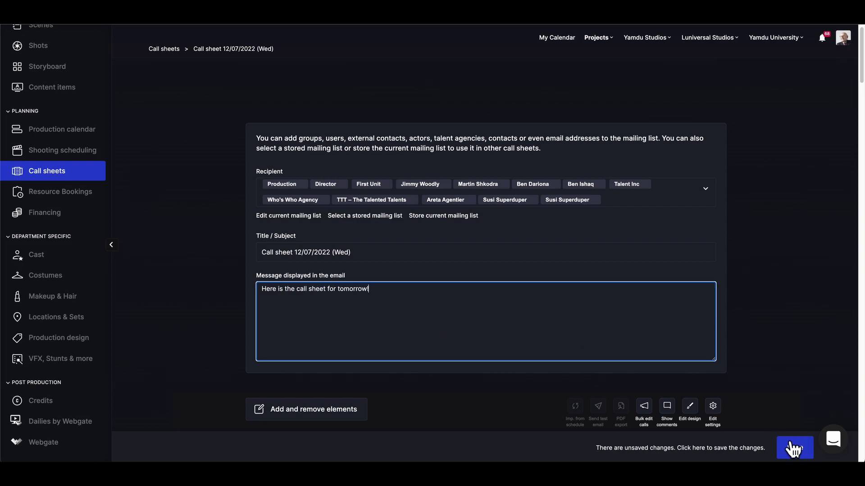
left_click(794, 447)
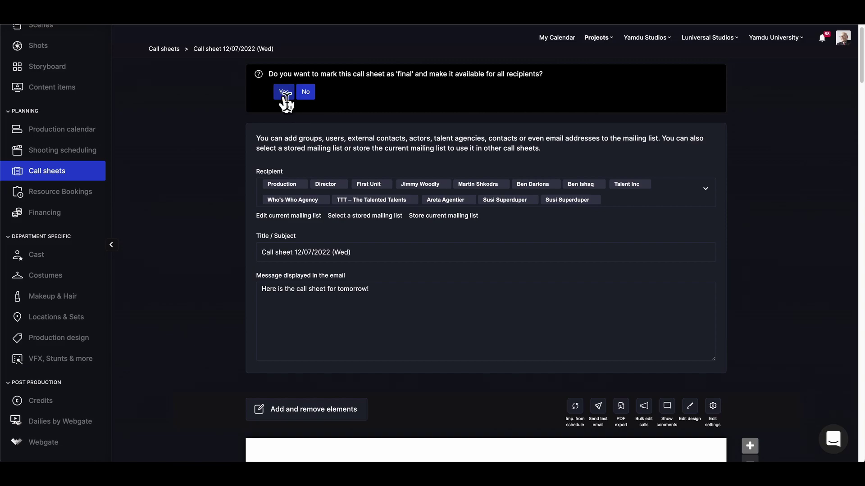
- Accept marking the call sheet final and emailing it to all recipients
left_click(285, 96)
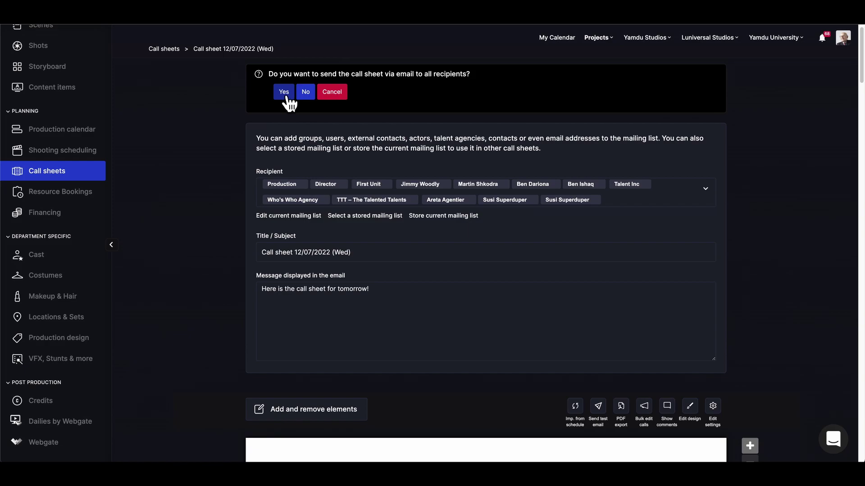
left_click(285, 96)
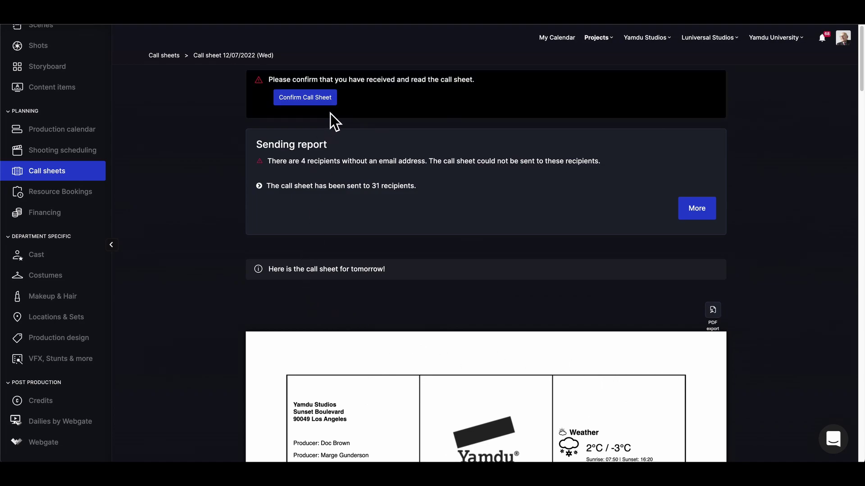
- Confirm receipt of the call sheet and review each recipient's status in the sending report
left_click(309, 98)
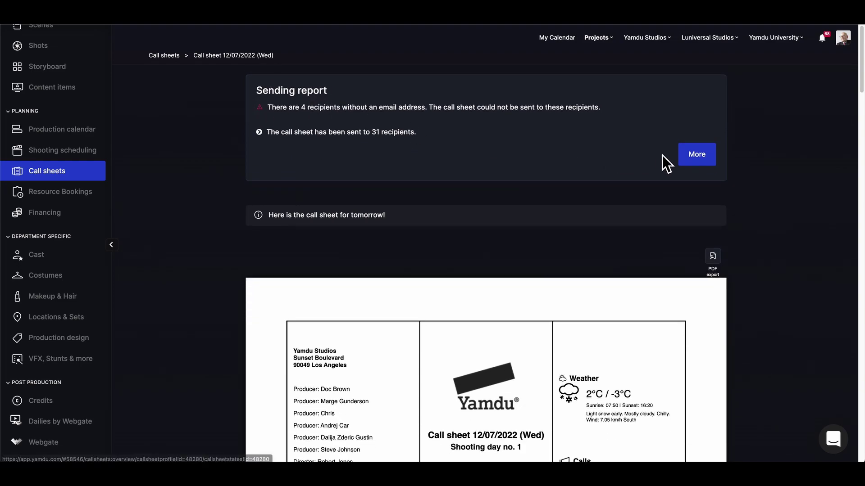
left_click(701, 159)
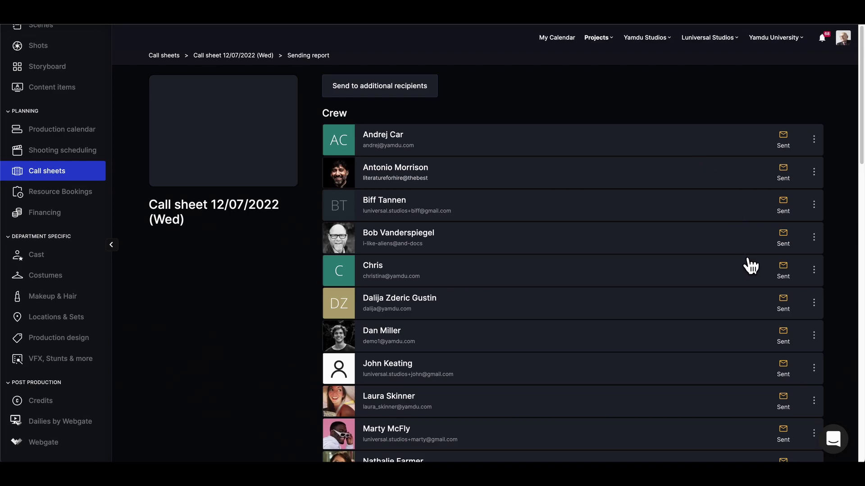
scroll(748, 260, "down", 1)
scroll(748, 265, "down", 7)
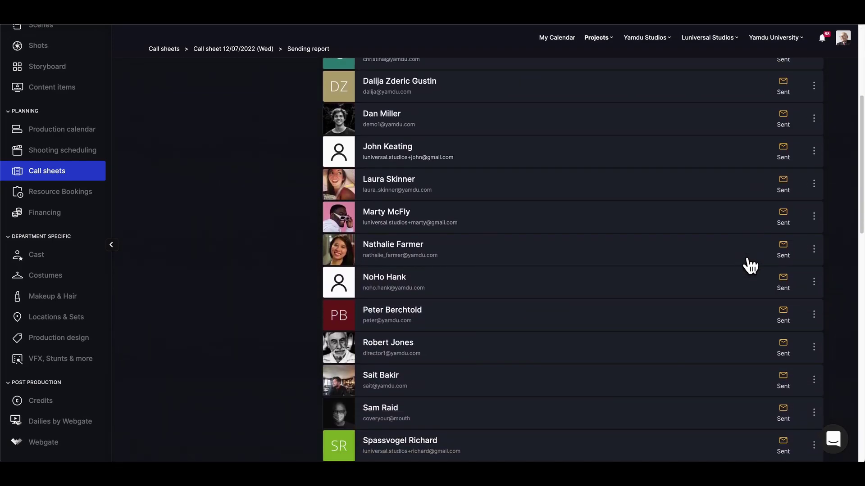
scroll(748, 265, "down", 5)
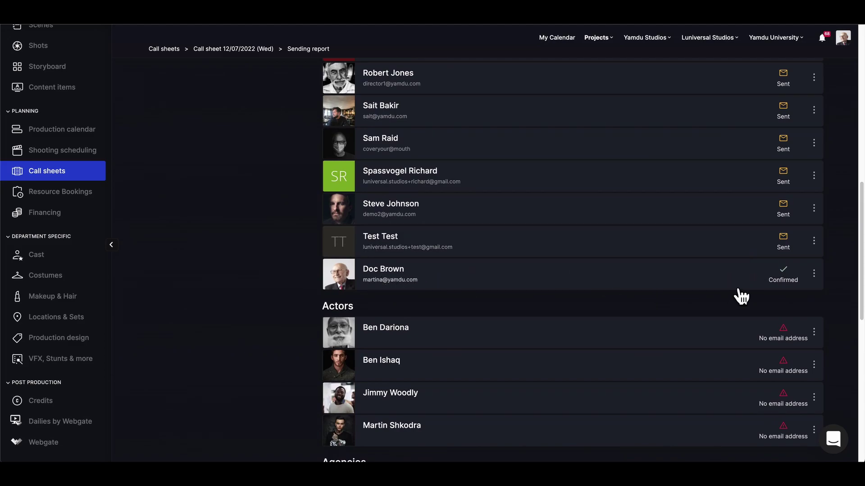
scroll(766, 294, "down", 5)
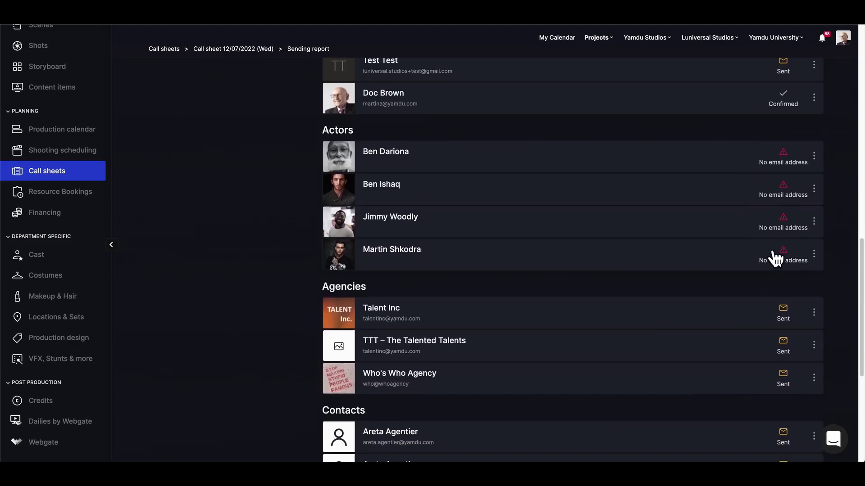
scroll(793, 265, "down", 8)
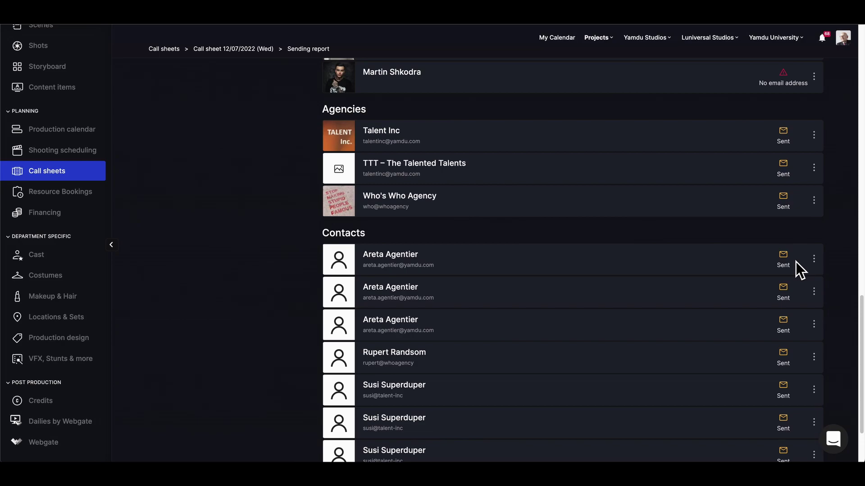
scroll(796, 265, "up", 15)
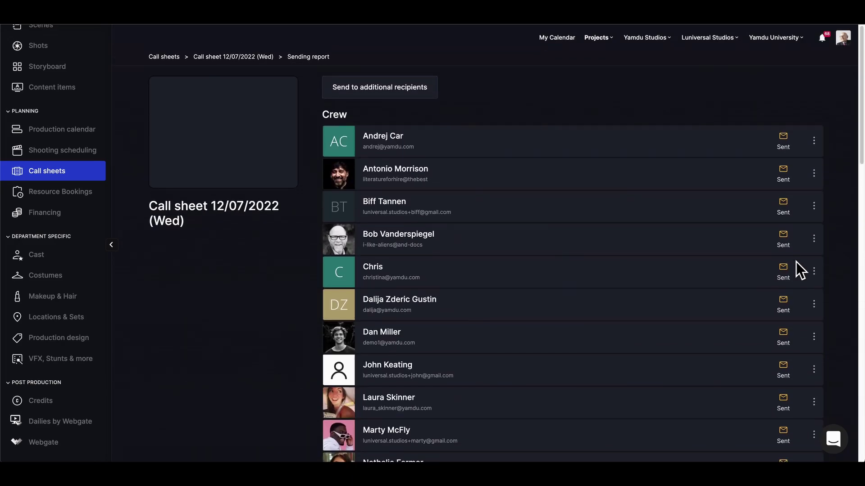
left_click(814, 139)
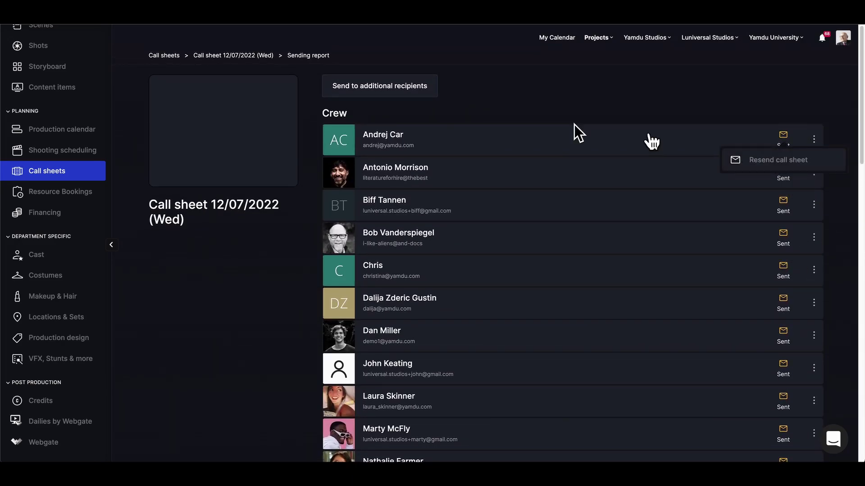
- Return to the Call sheets list, where 12/07/2022 (Wed) now sits under Final call sheets
left_click(248, 64)
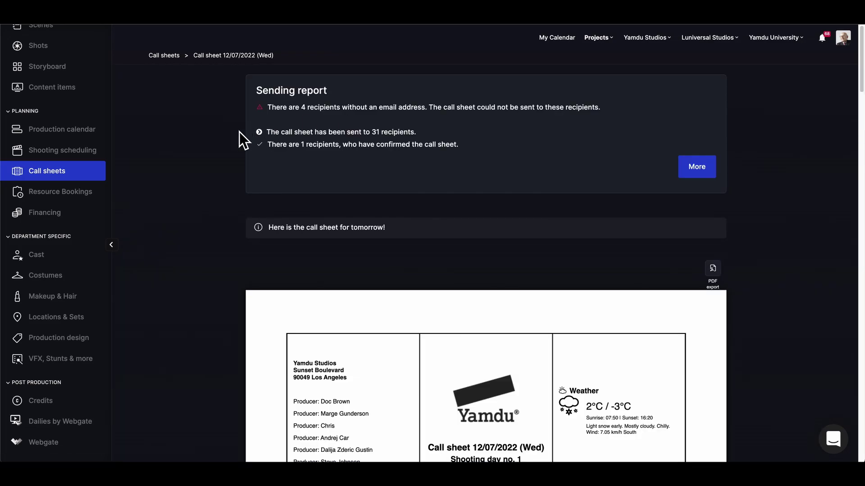
left_click(87, 175)
scroll(309, 223, "up", 10)
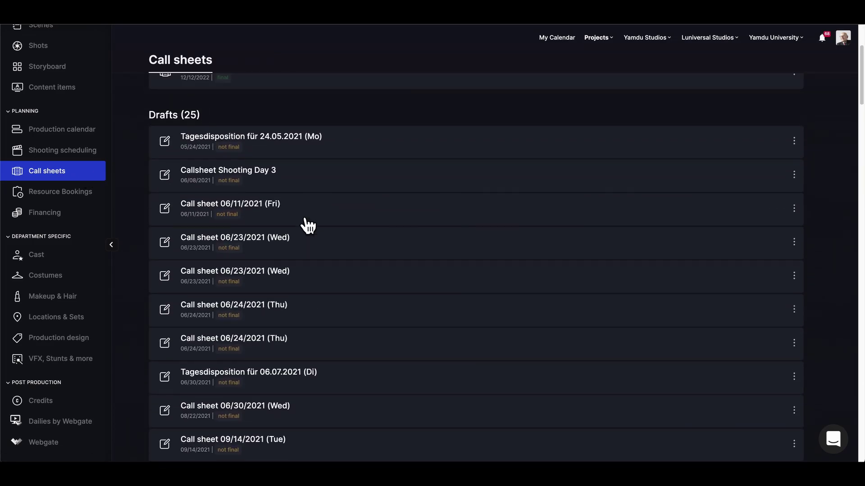
scroll(308, 225, "up", 3)
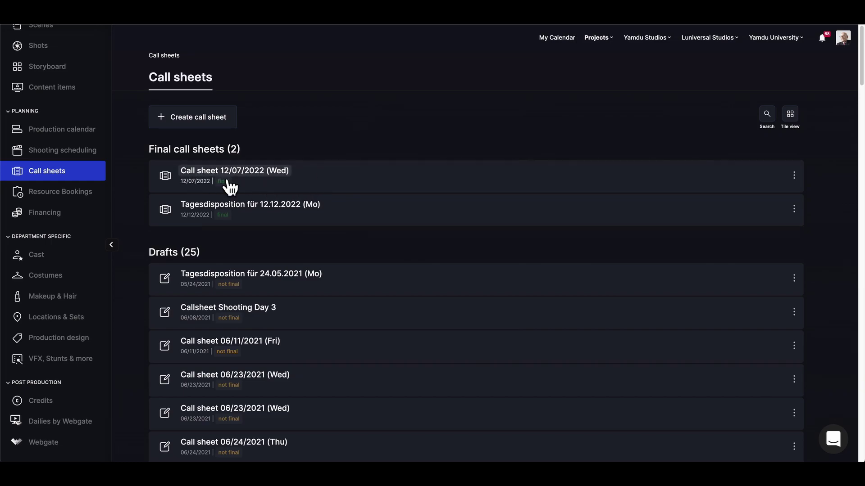
scroll(80, 186, "up", 5)
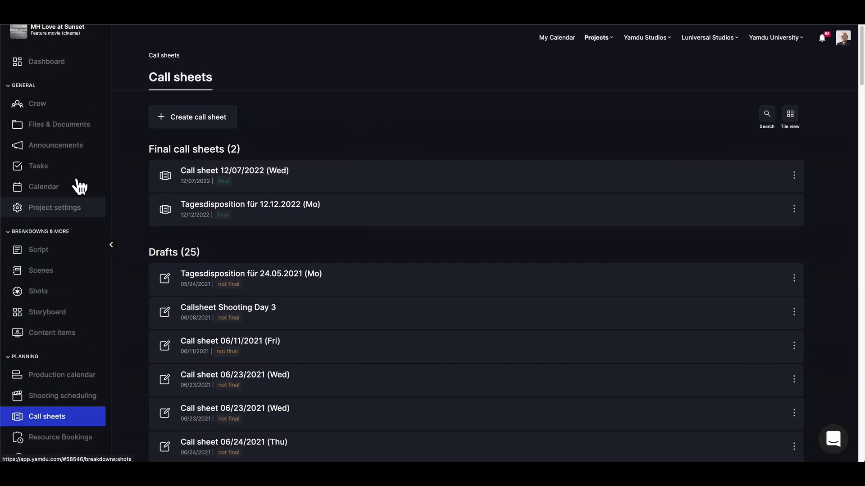
scroll(80, 186, "up", 2)
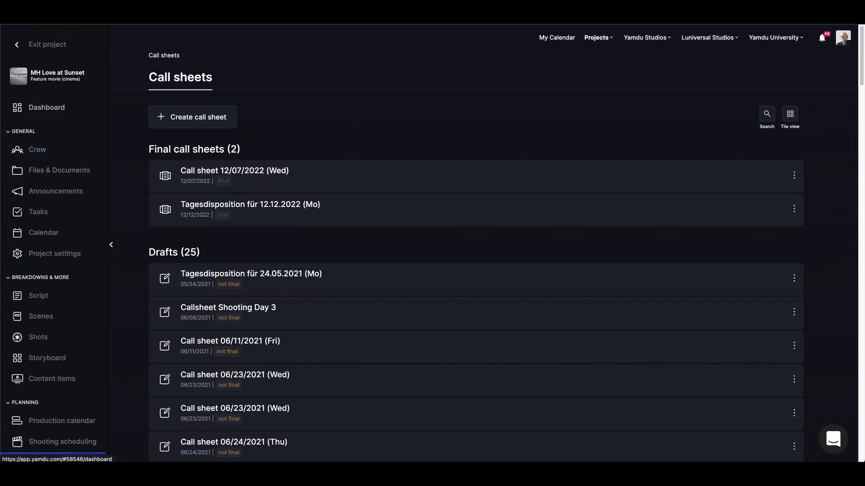
- Bring up the project Dashboard and find the Call sheet 12/07/2022 (Wed) card with its 7:30 AM call
left_click(77, 110)
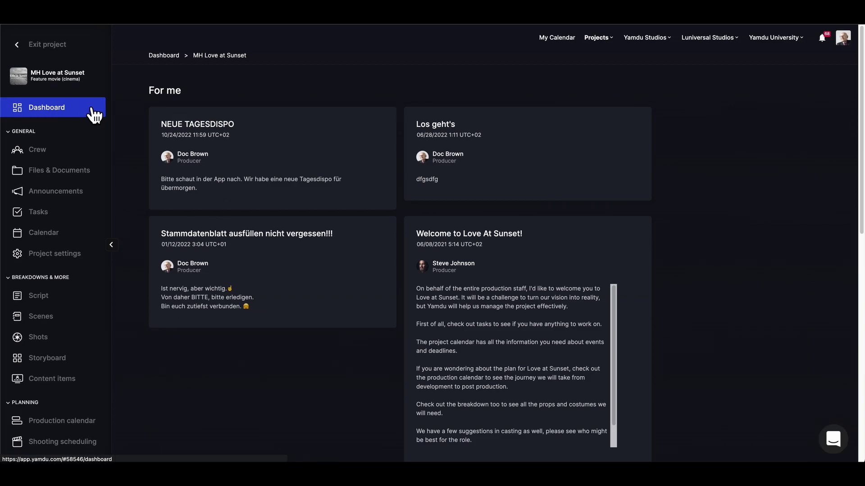
scroll(295, 151, "down", 5)
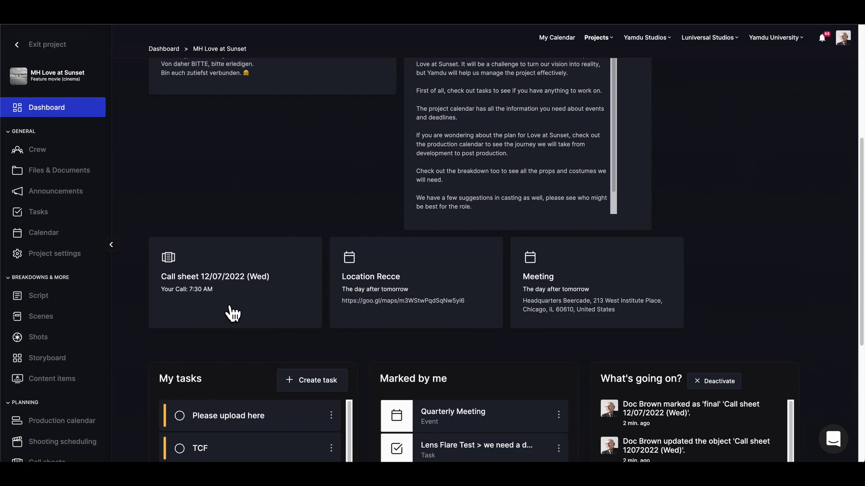
scroll(233, 314, "down", 1)
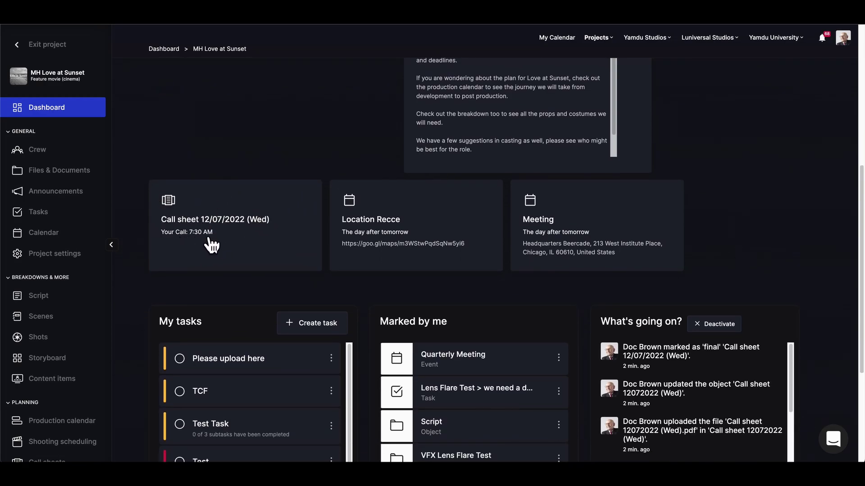
- Open Call sheet 12/07/2022 (Wed) from its dashboard card
left_click(217, 247)
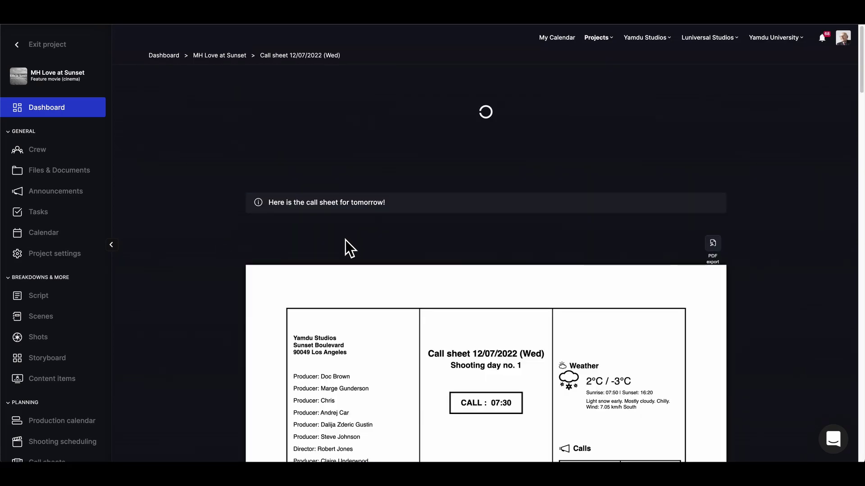